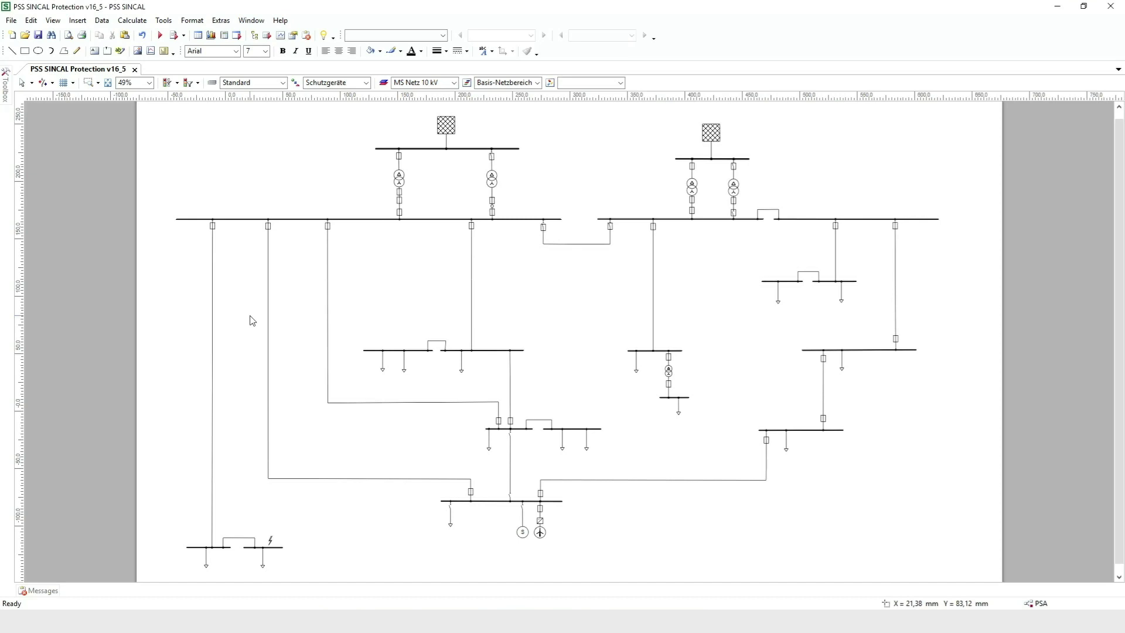
Step: Open the Protection Analysis base settings and inspect the analysis options
left_click(132, 20)
mouse_move(193, 219)
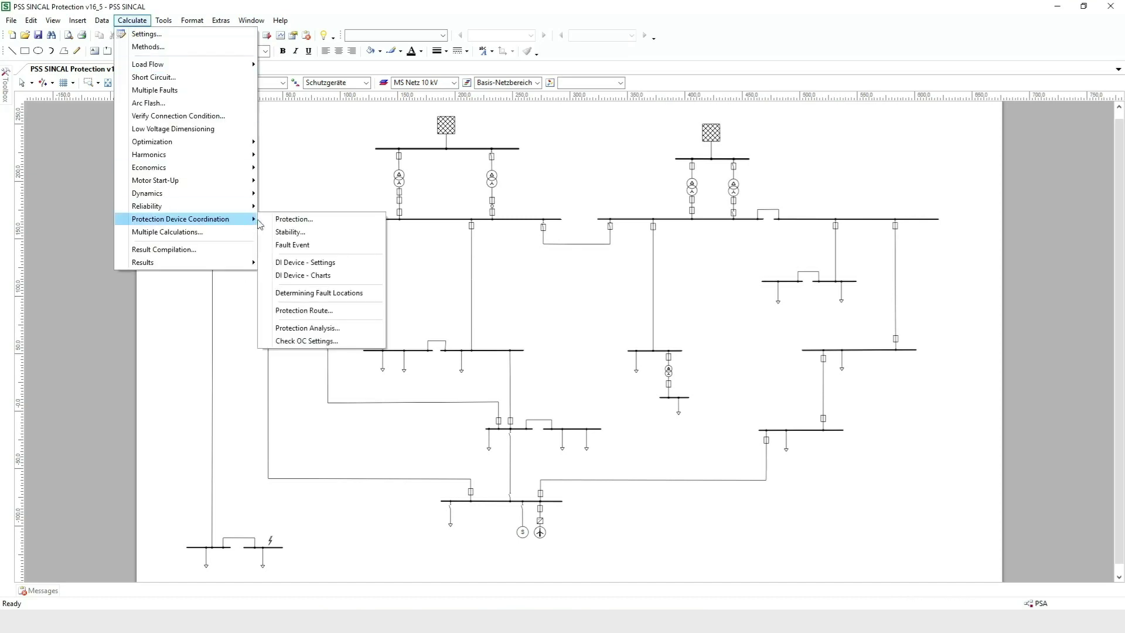
left_click(369, 329)
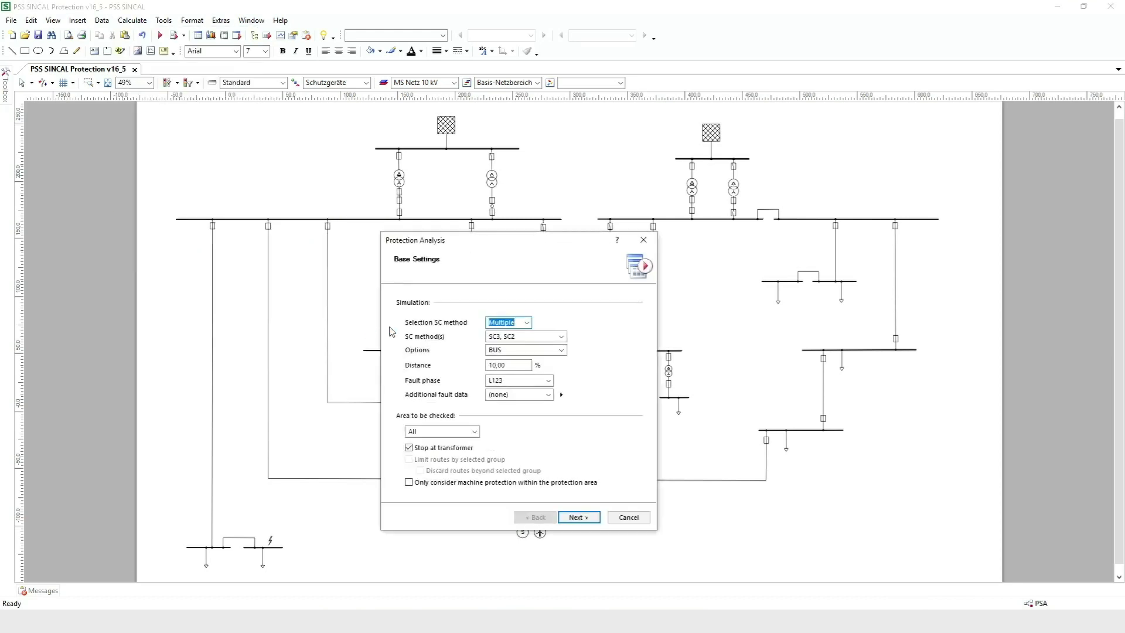
left_click(499, 350)
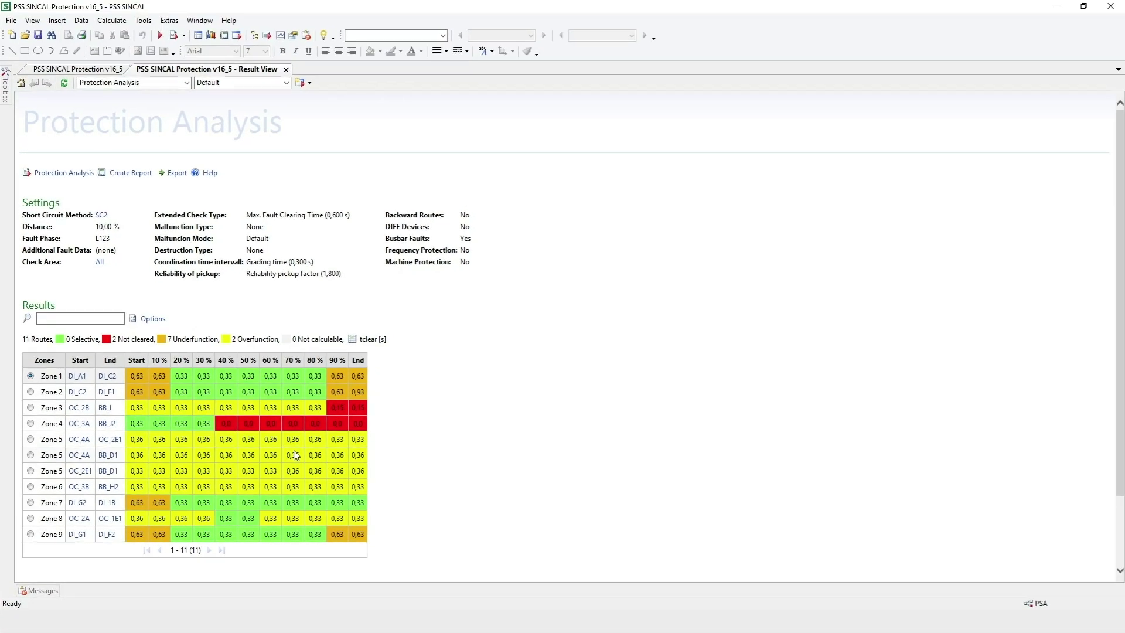
Step: Place the analysis results beside the network diagram and highlight the Zone 4 route from OC_3A to BB_J2
right_click(238, 69)
left_click(293, 135)
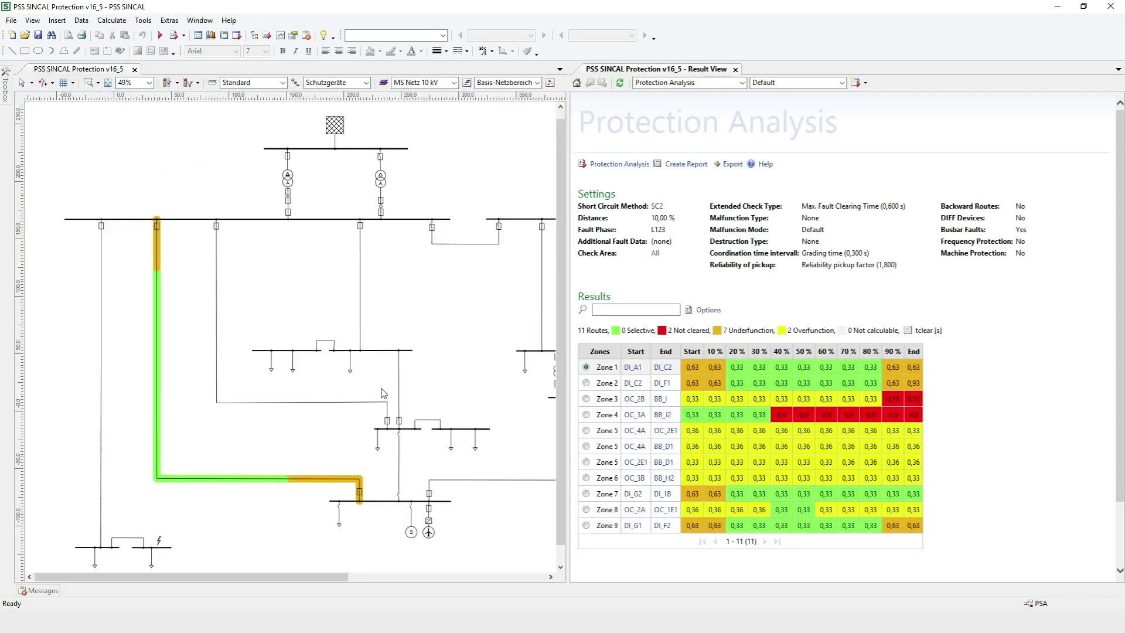
left_click(586, 415)
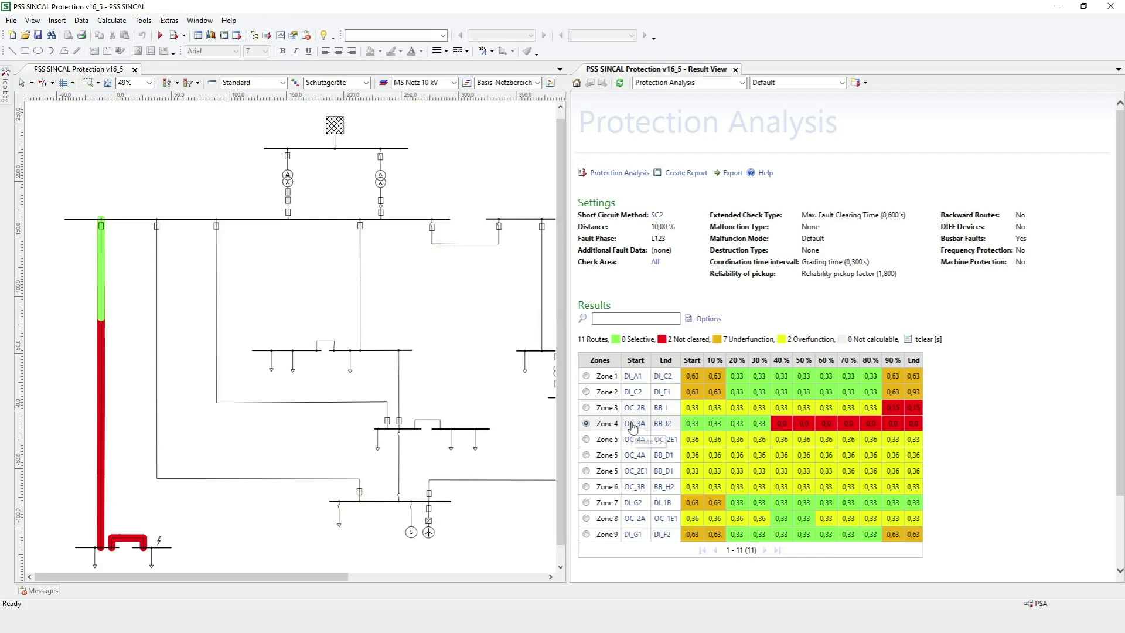
right_click(784, 429)
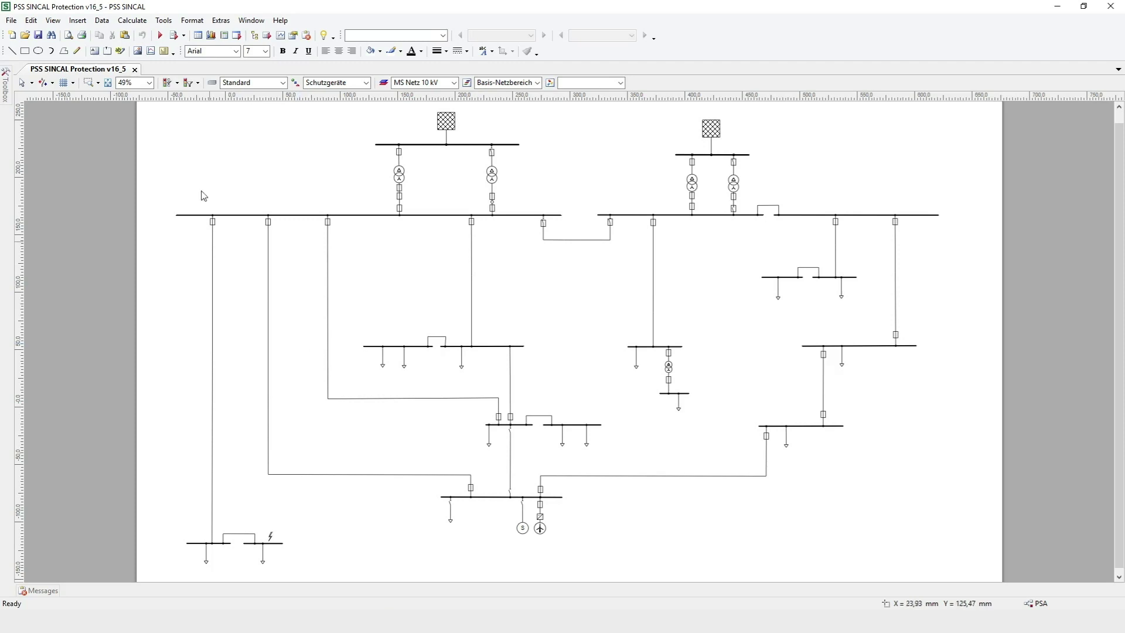
Step: Set up a new Protection Analysis, confirming SC3 and SC2 as short-circuit methods with no additional options
left_click(143, 25)
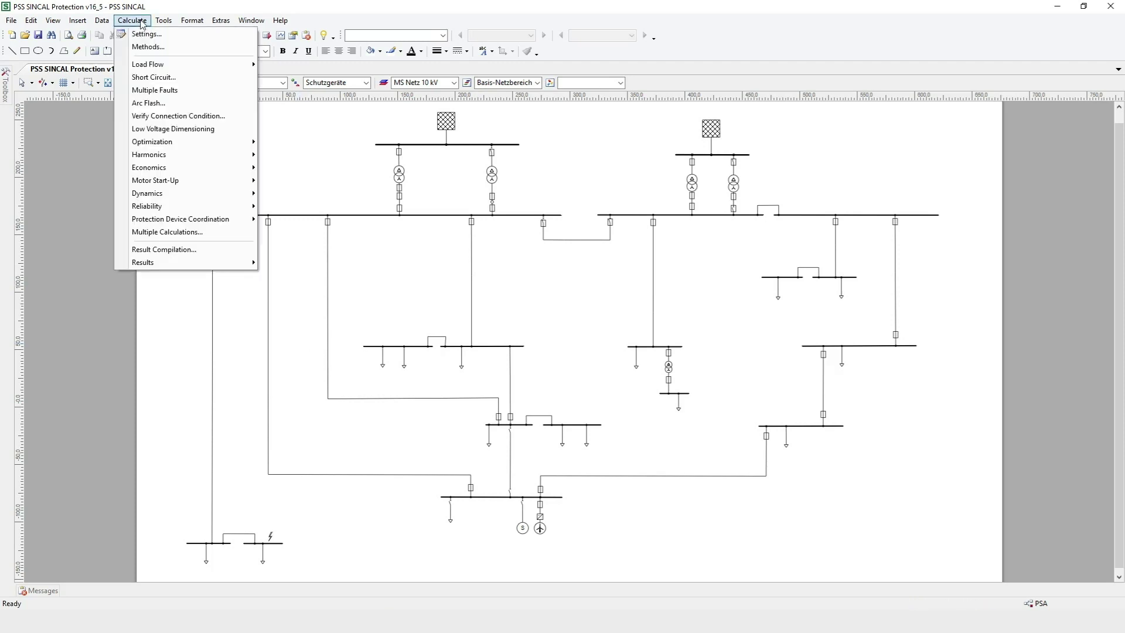
mouse_move(222, 223)
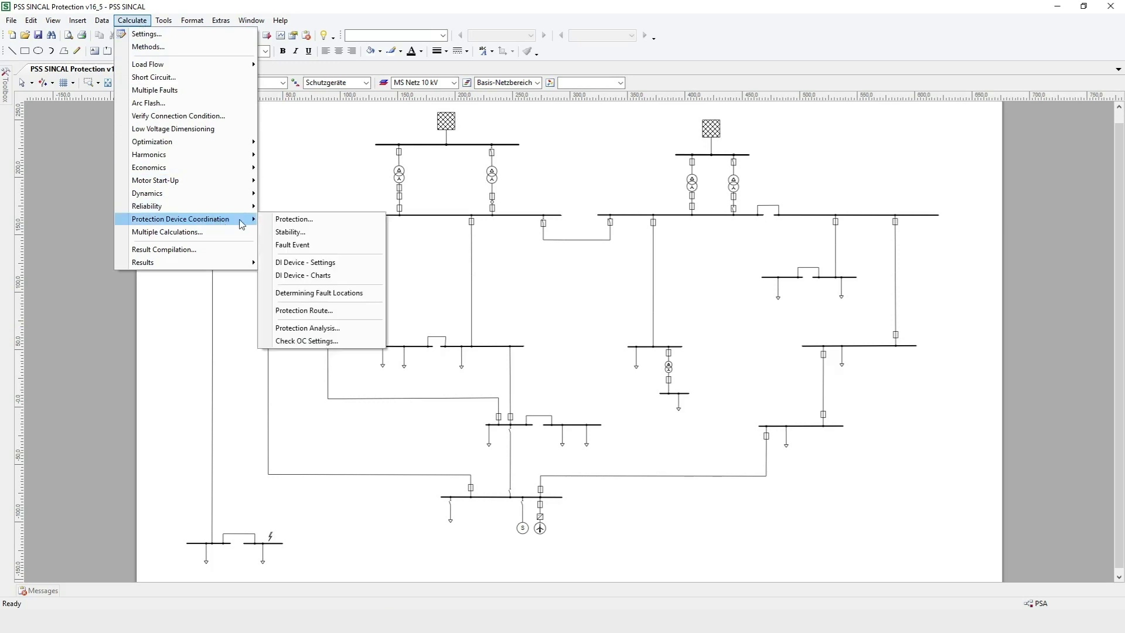
left_click(375, 330)
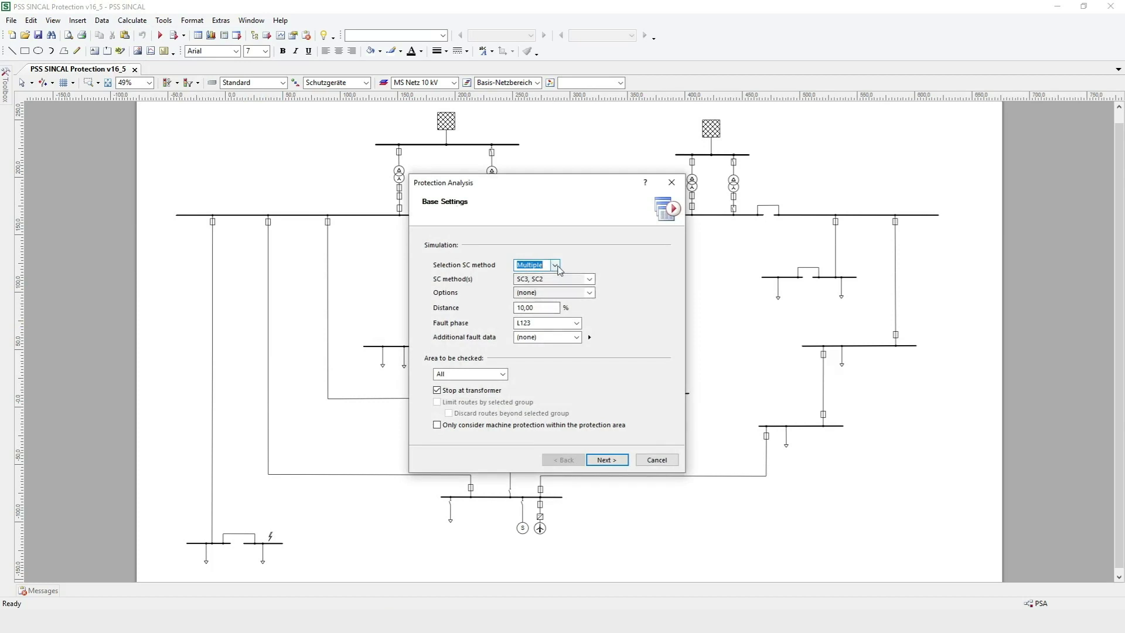
left_click(589, 279)
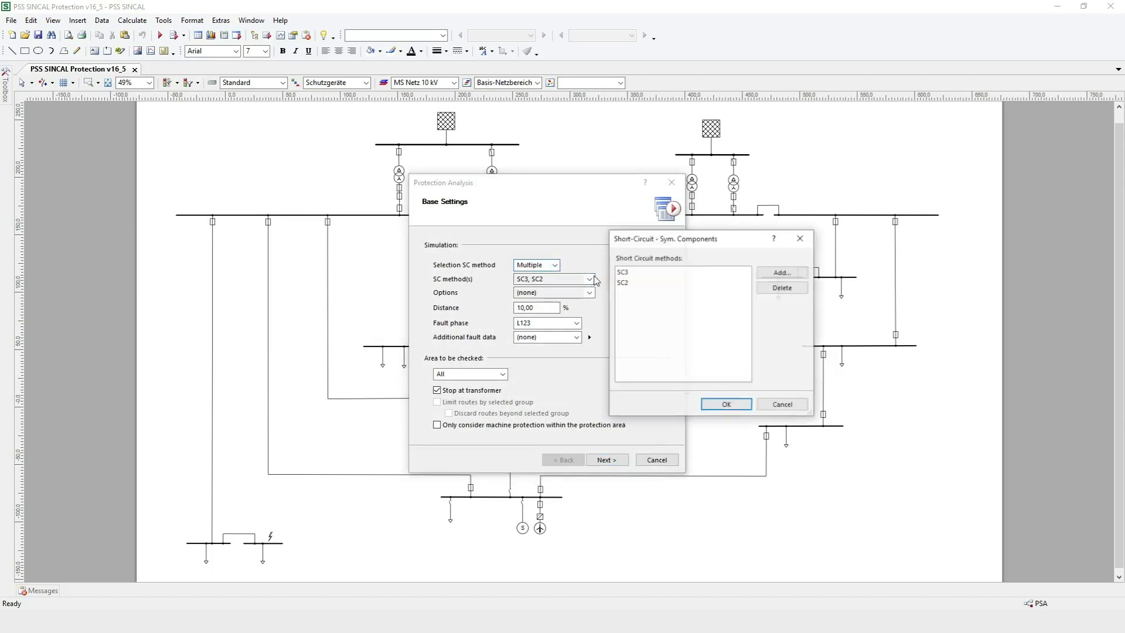
left_click(727, 405)
left_click(589, 293)
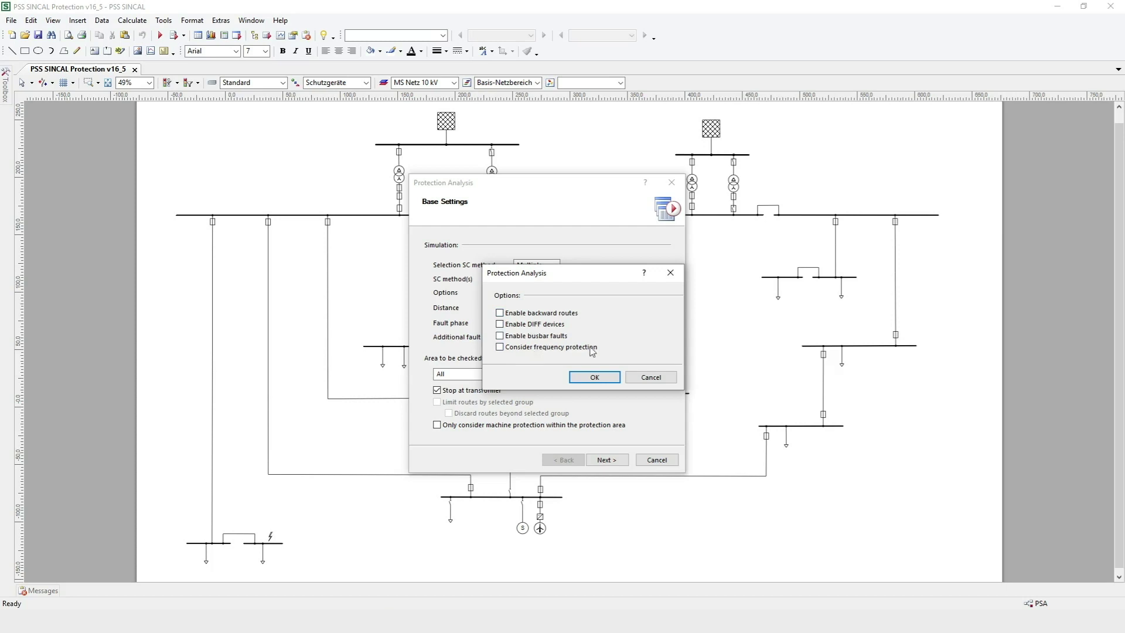
left_click(605, 377)
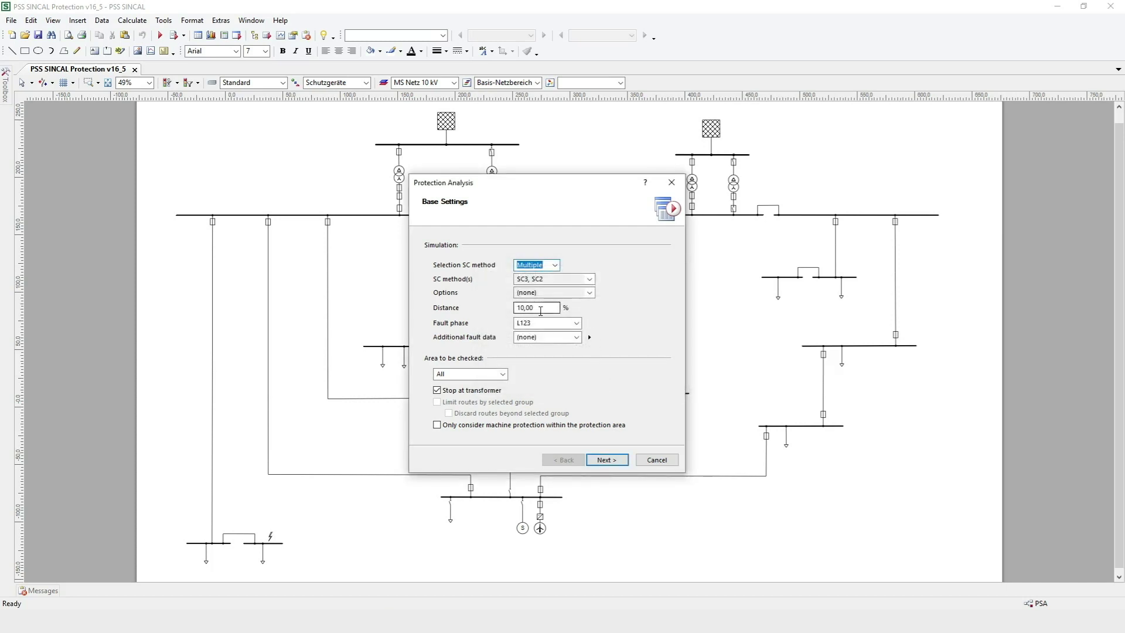
Step: Examine the fault distance, the fault phase choices and the additional fault data form with arc and ground impedances
left_click(539, 308)
left_click(554, 307)
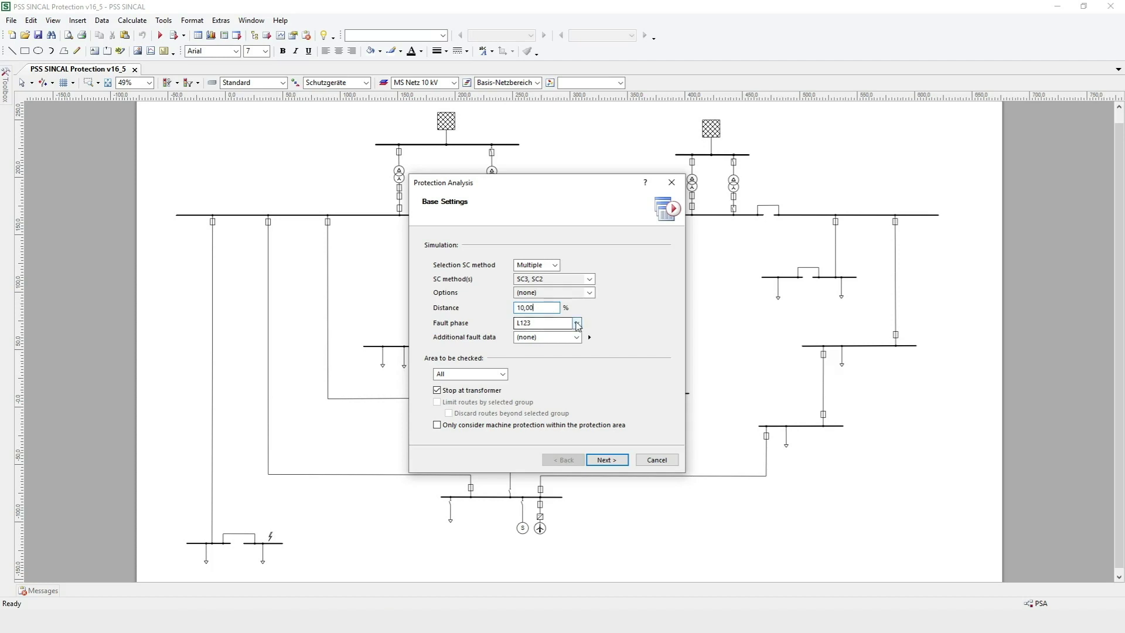
left_click(577, 324)
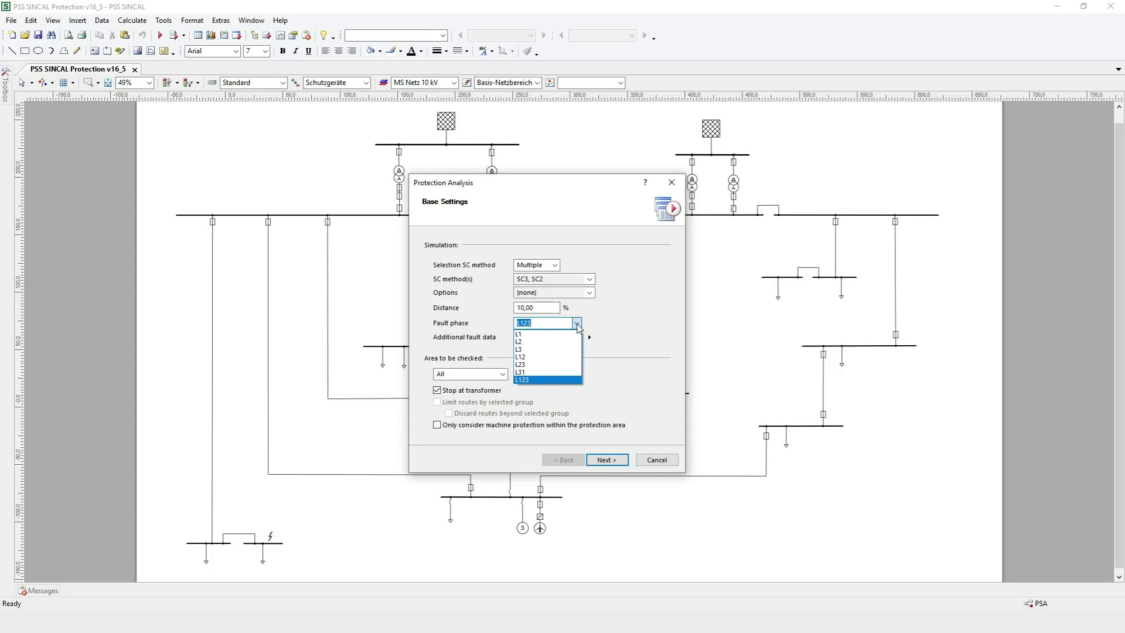
left_click(577, 324)
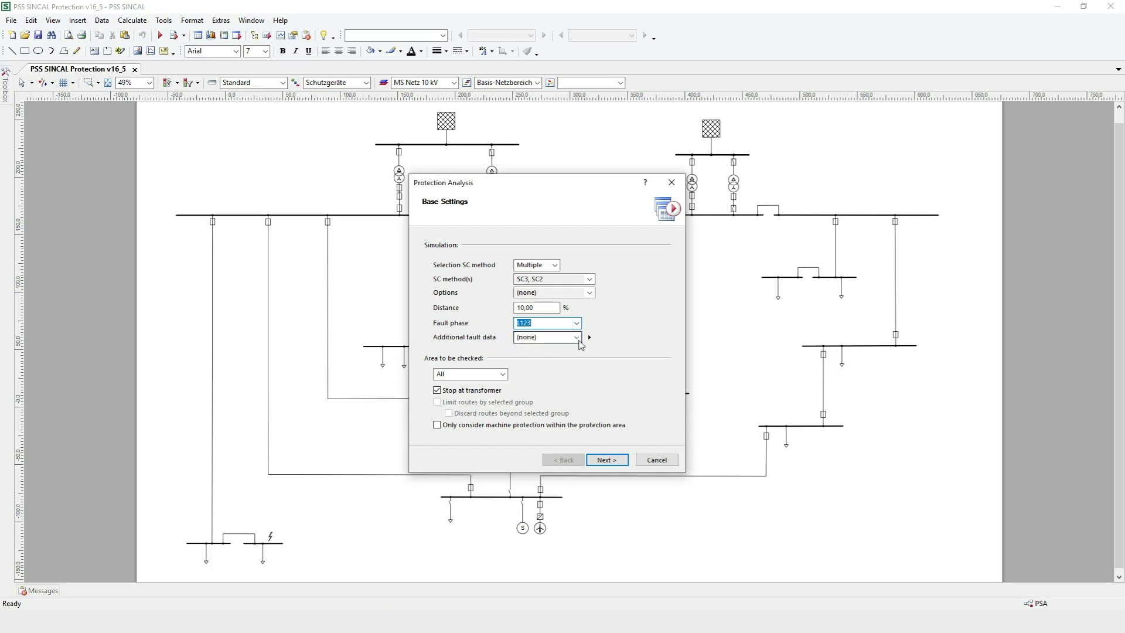
left_click(589, 337)
left_click(861, 228)
left_click(850, 262)
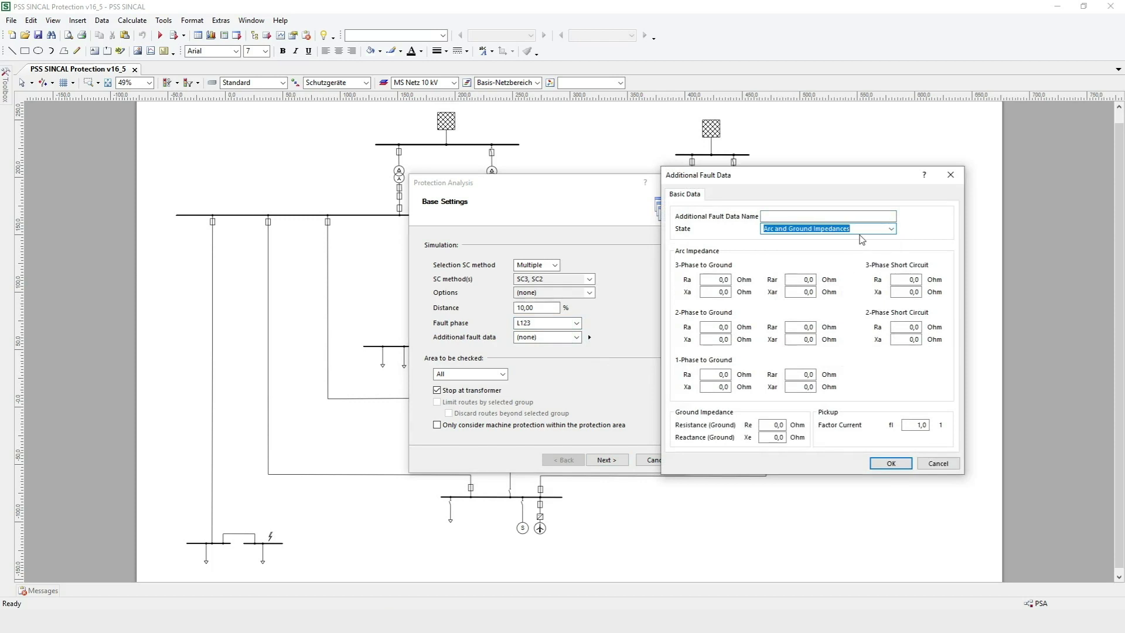
left_click(938, 463)
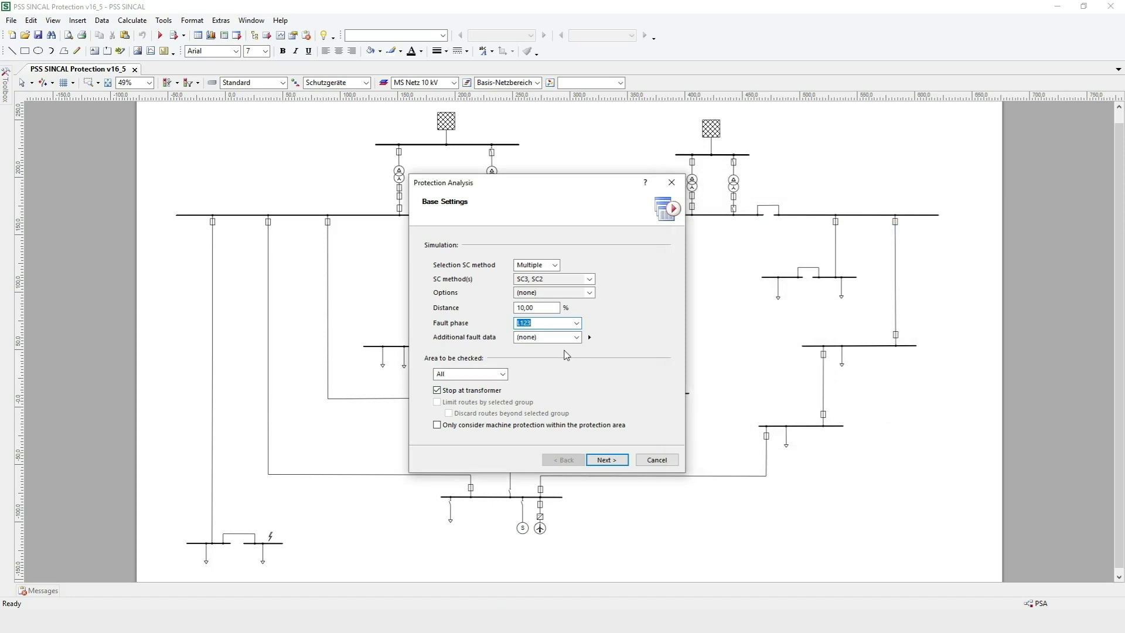
Step: Review the extended check choices, keep every check at None and run the protection analysis
left_click(602, 456)
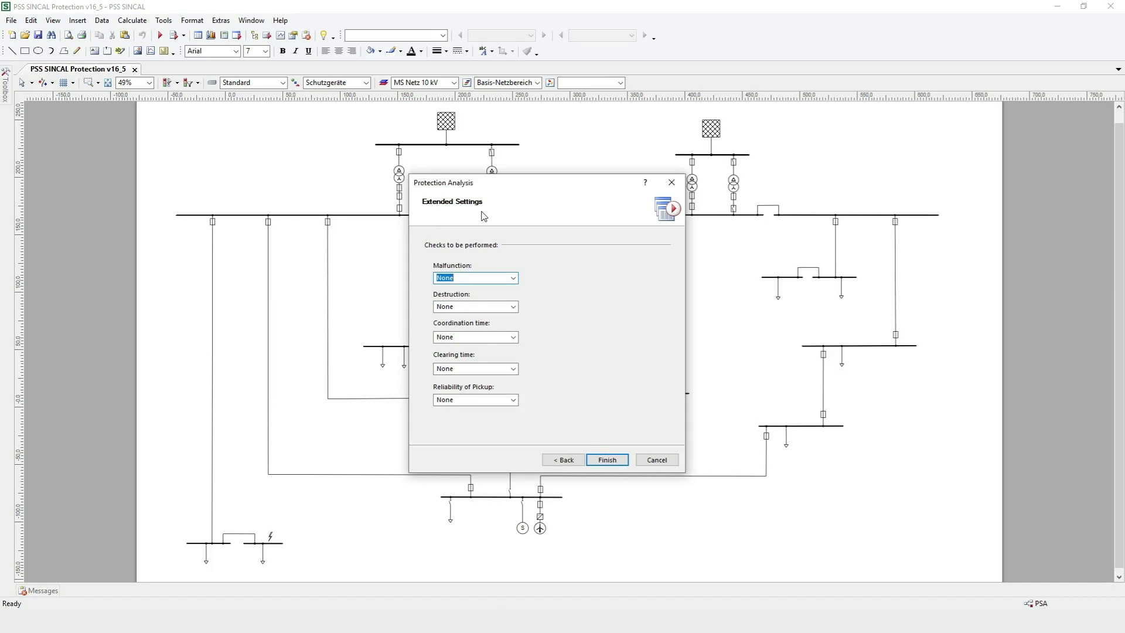
left_click(514, 338)
left_click(513, 339)
left_click(514, 369)
left_click(514, 368)
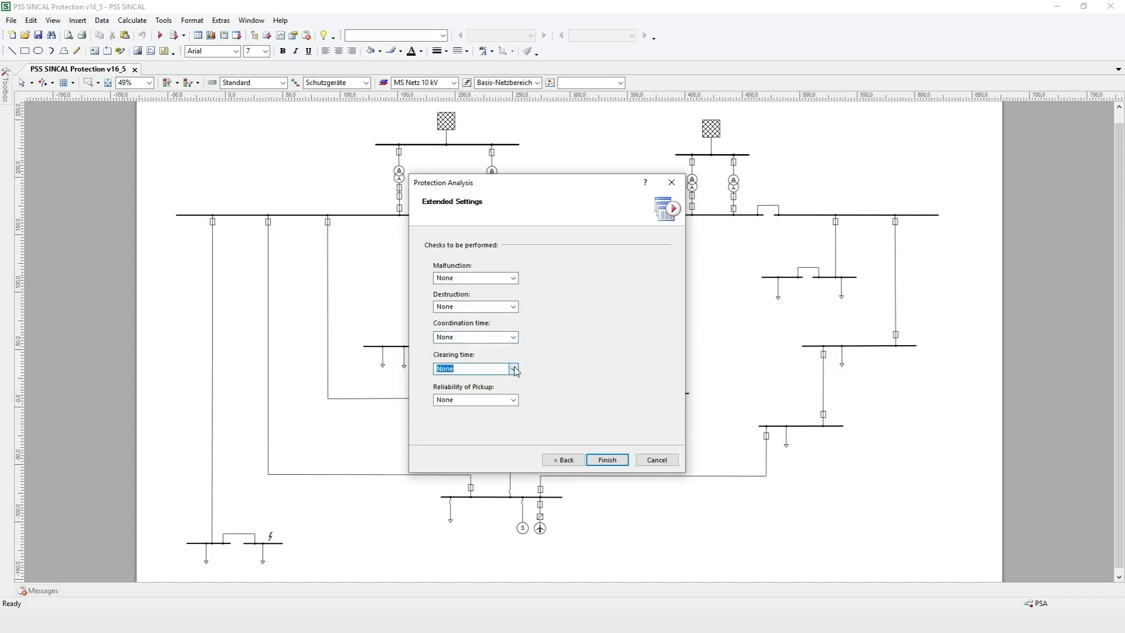
left_click(516, 400)
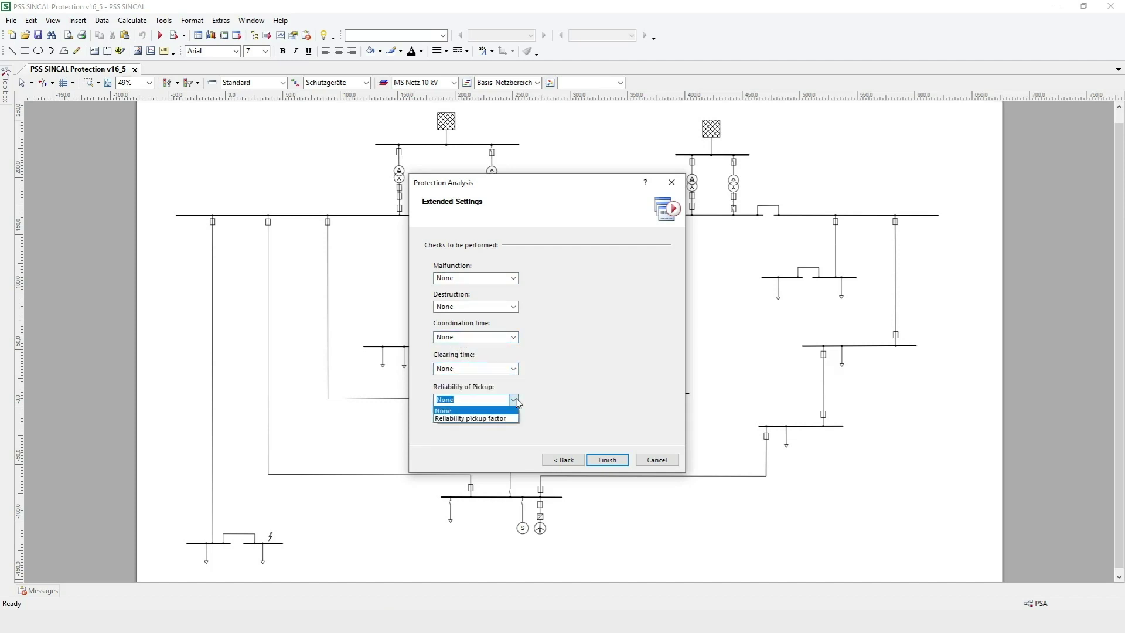
left_click(516, 401)
left_click(515, 279)
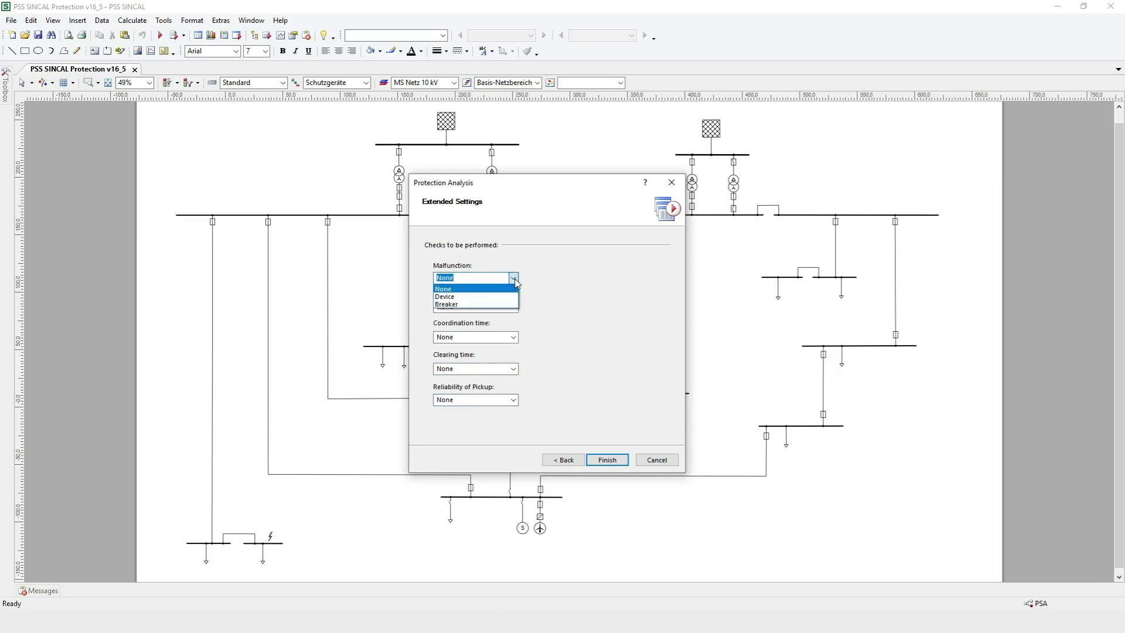
left_click(516, 282)
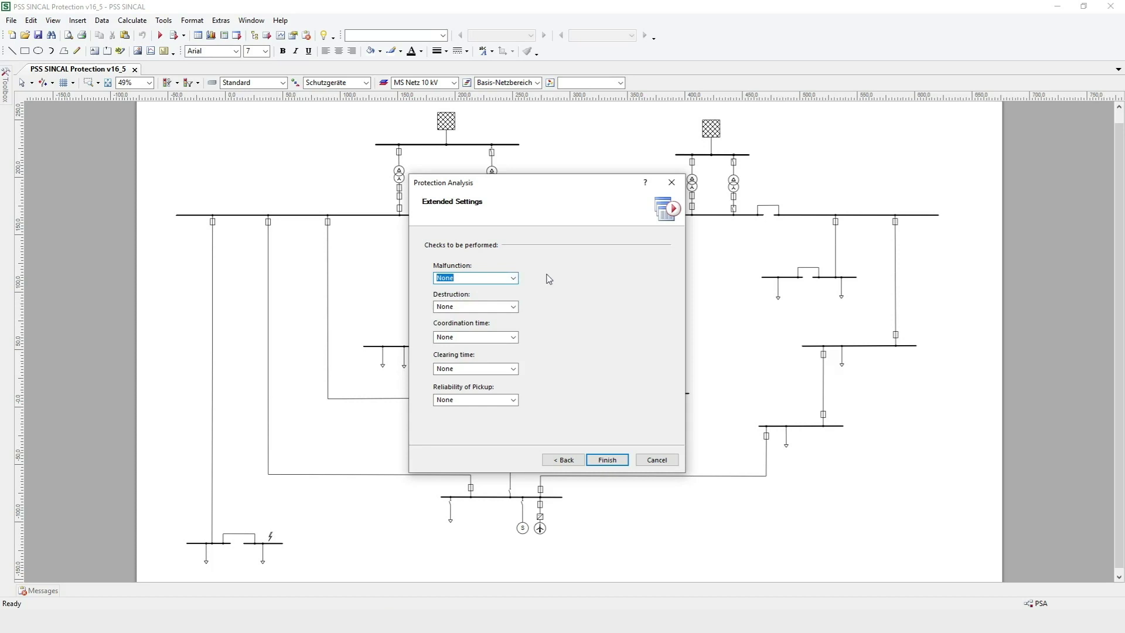
left_click(607, 459)
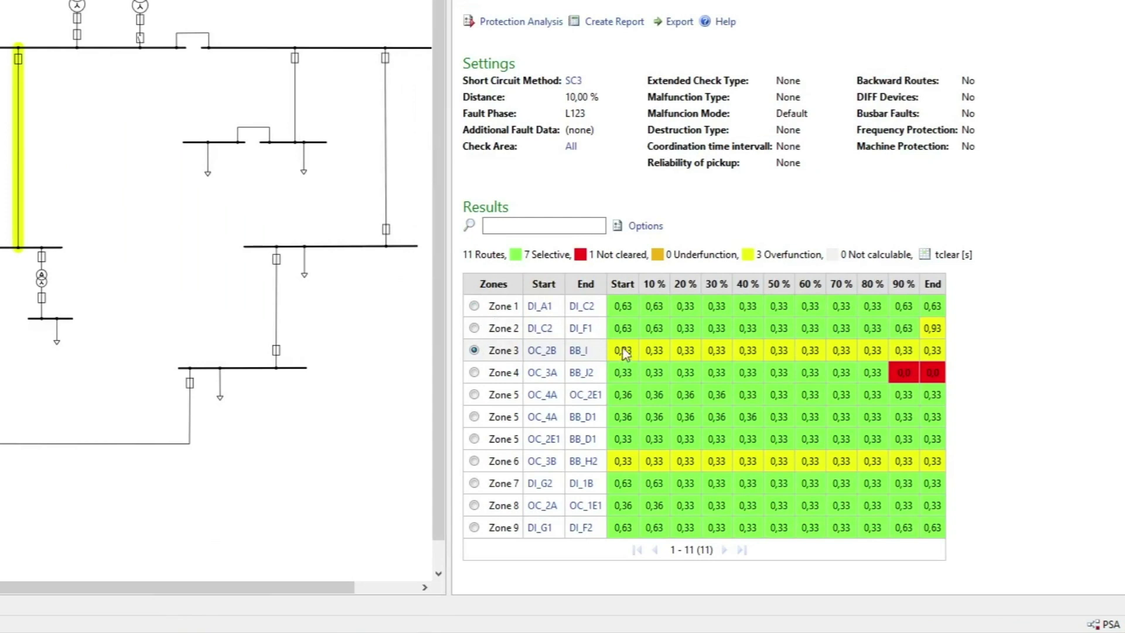
Step: Calculate the fault at the start of the Zone 3 route and inspect tripped device DI_G2 in the diagram
right_click(625, 354)
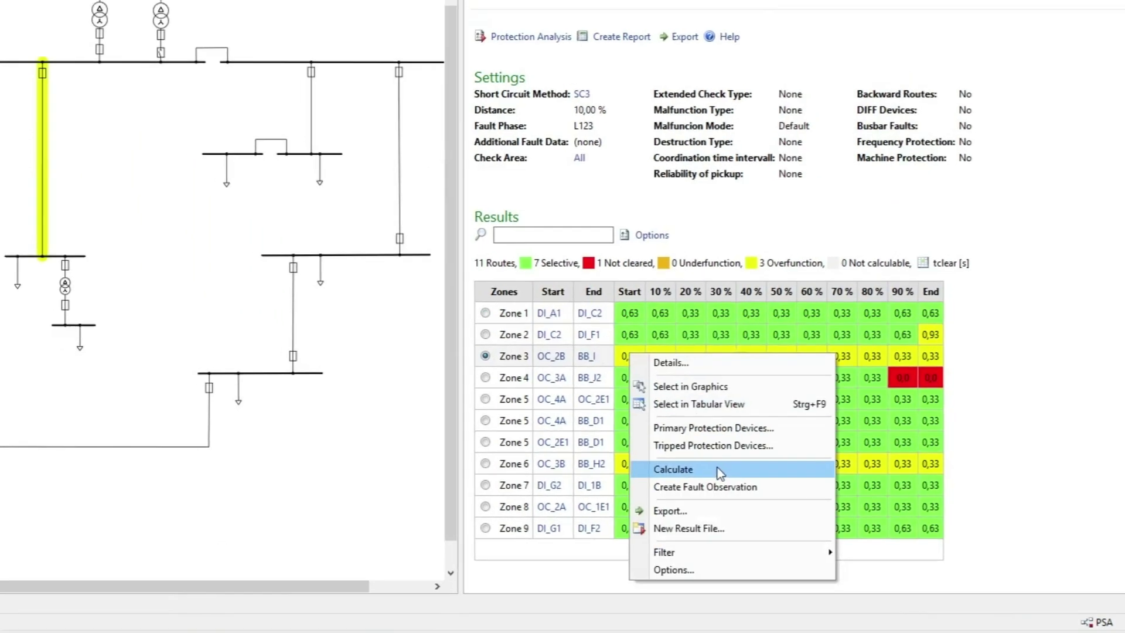
left_click(717, 470)
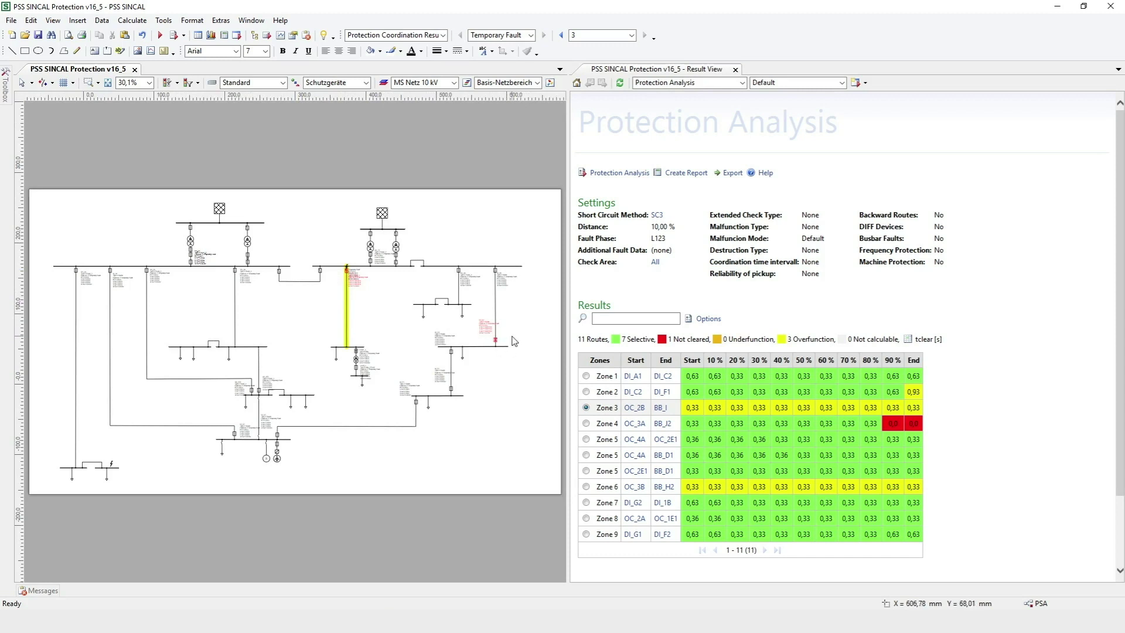
scroll(514, 341, "up", 3)
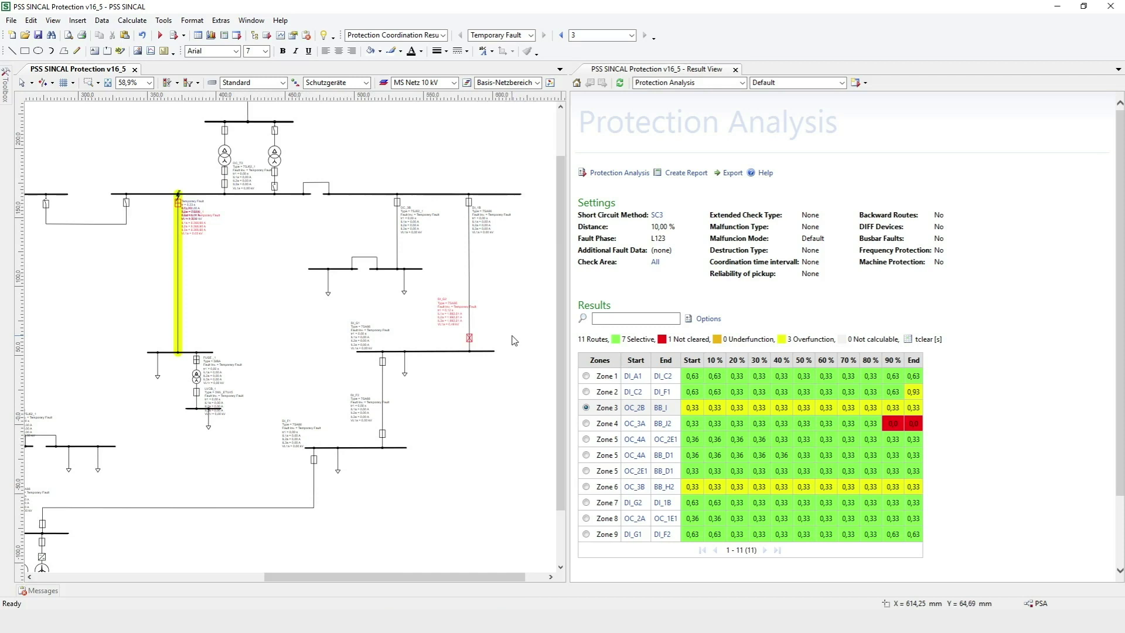
scroll(433, 295, "up", 2)
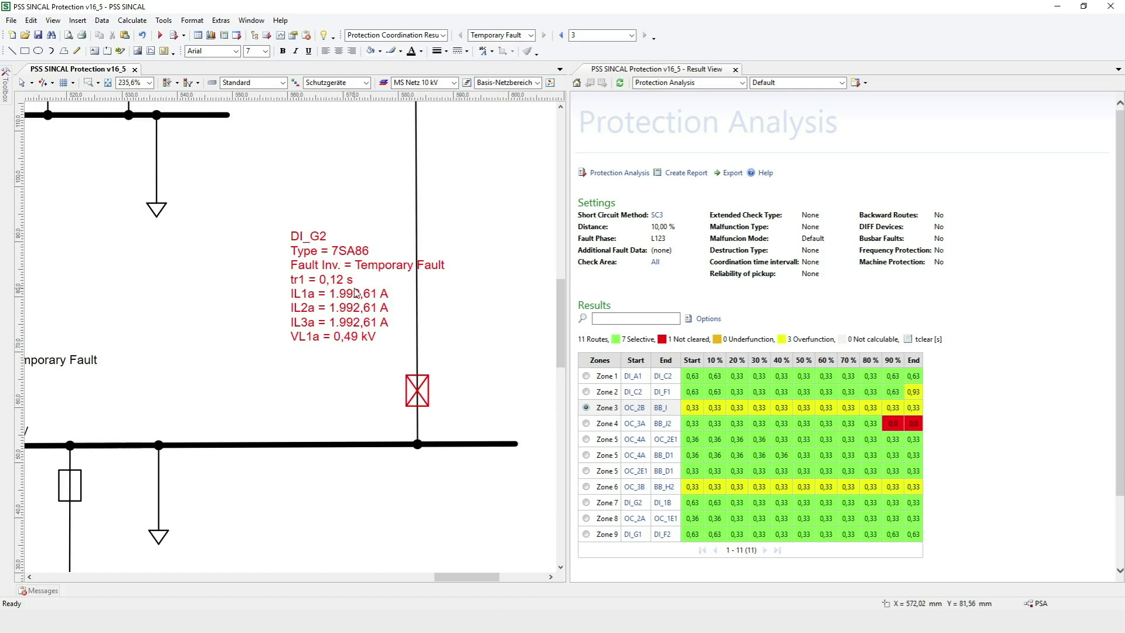
Step: Open protection device DI_G2 and examine the tripping zone in its Loop 1 results
double_click(416, 382)
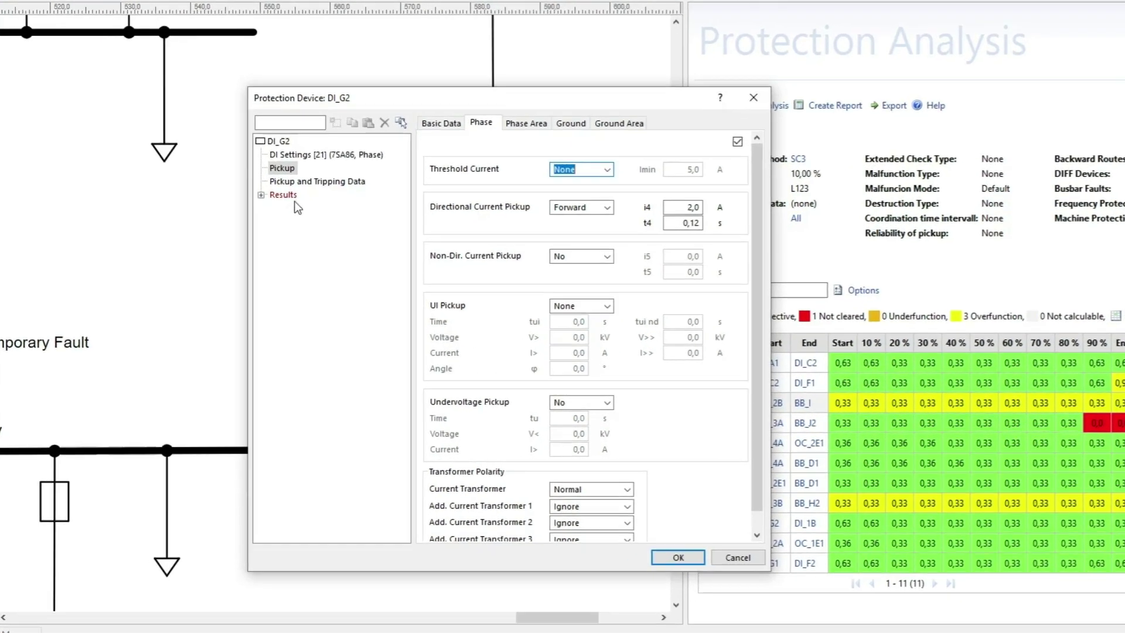
left_click(262, 224)
left_click(245, 224)
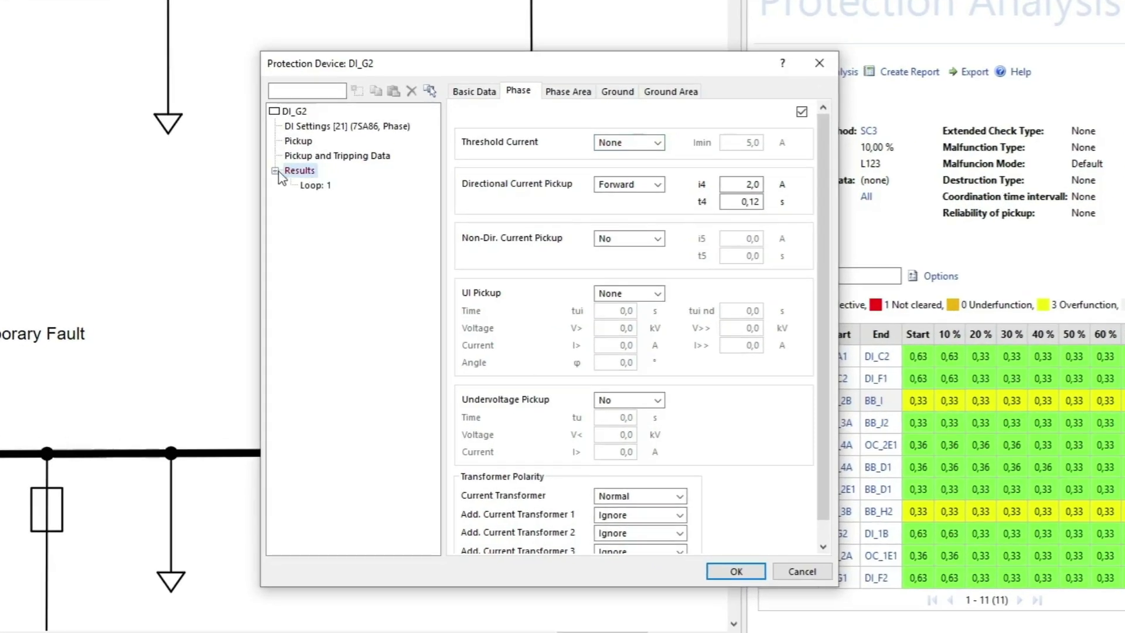
left_click(315, 186)
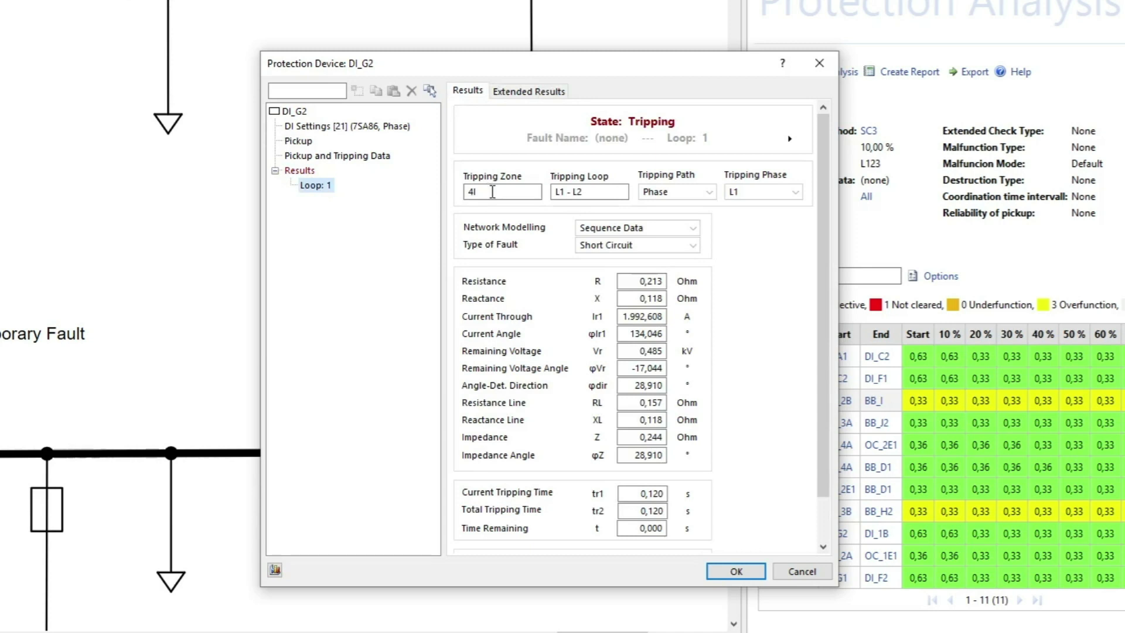
left_click_drag(493, 192, 461, 206)
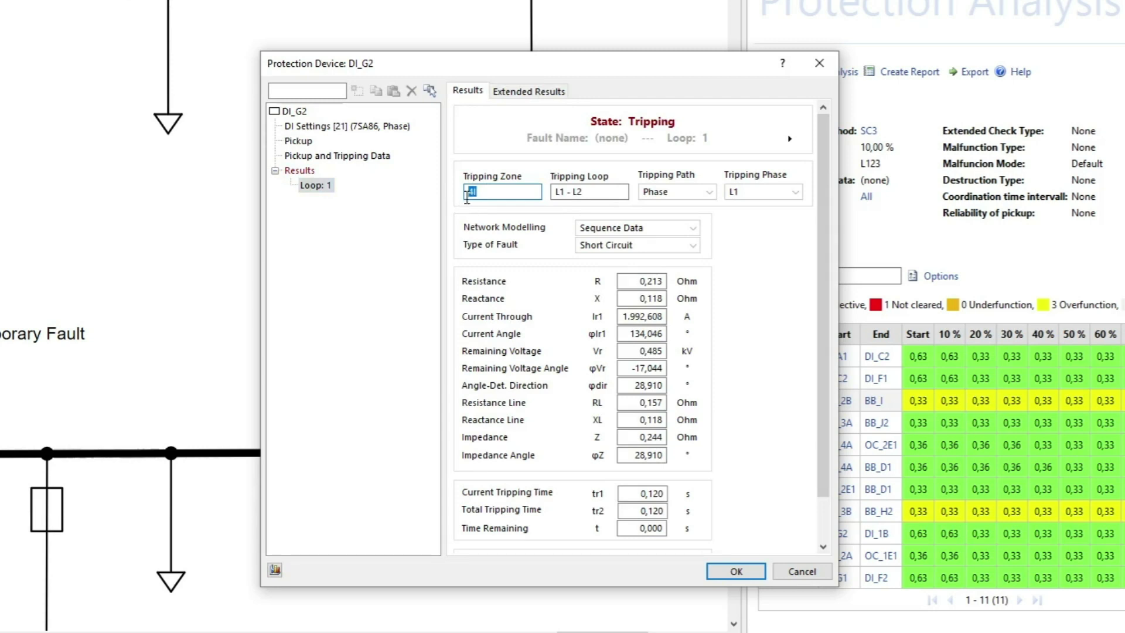
Step: Change the directional current pickup time t4 in the phase pickup settings of DI_G2
left_click(318, 143)
left_click(516, 93)
double_click(769, 203)
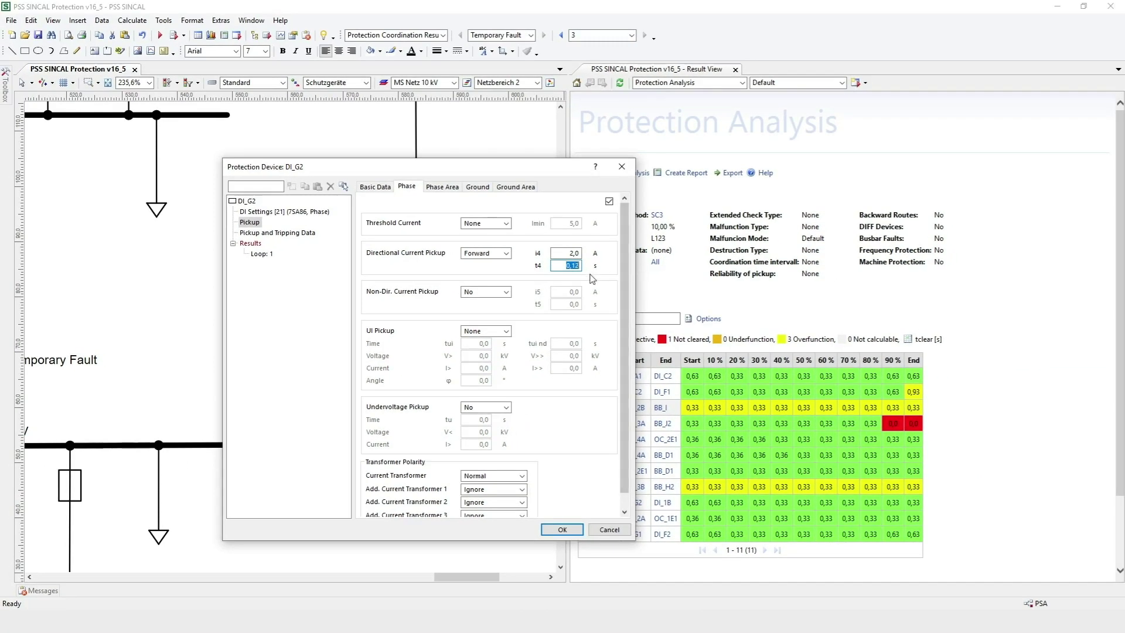
key("Return")
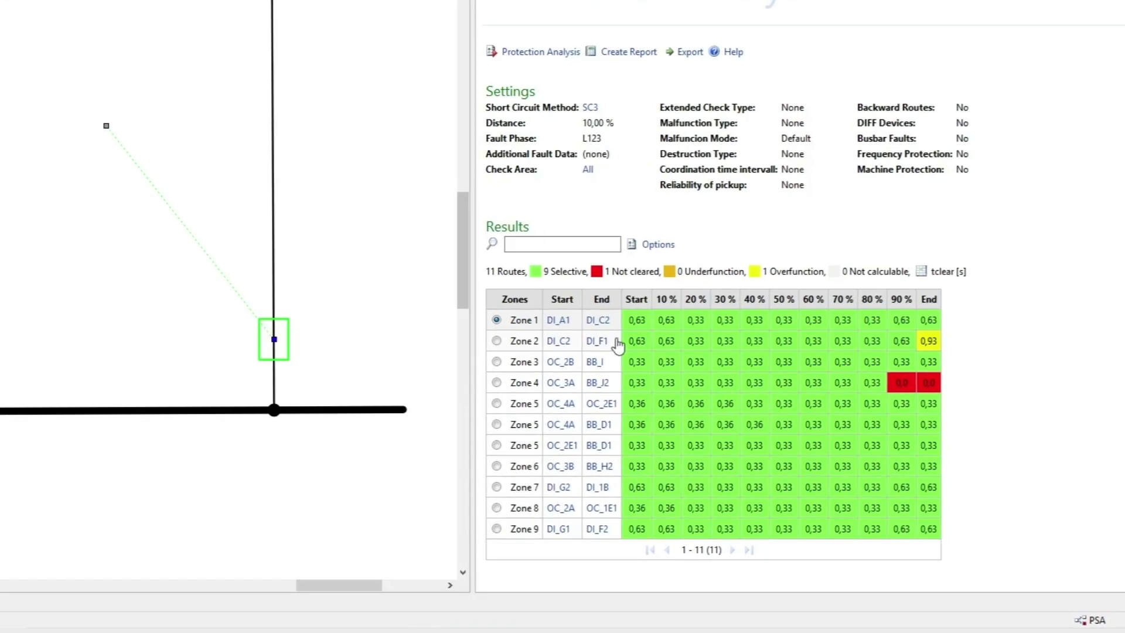
Step: Highlight the Zone 2 route from DI_C2 to DI_F1 and calculate the fault at its end
left_click(474, 328)
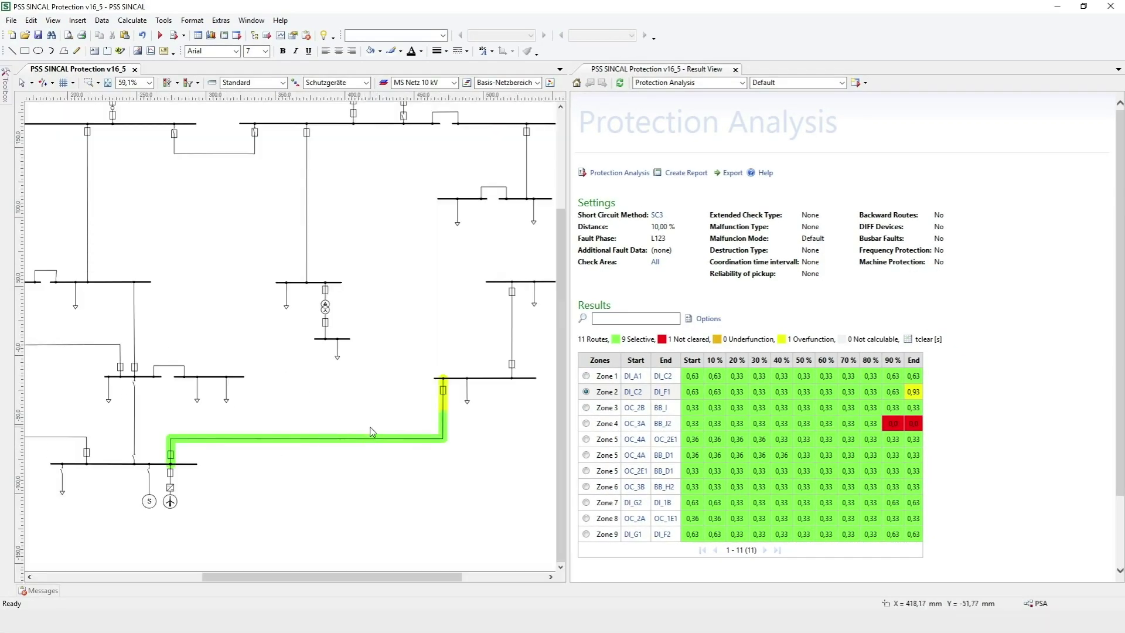
right_click(914, 390)
left_click(967, 475)
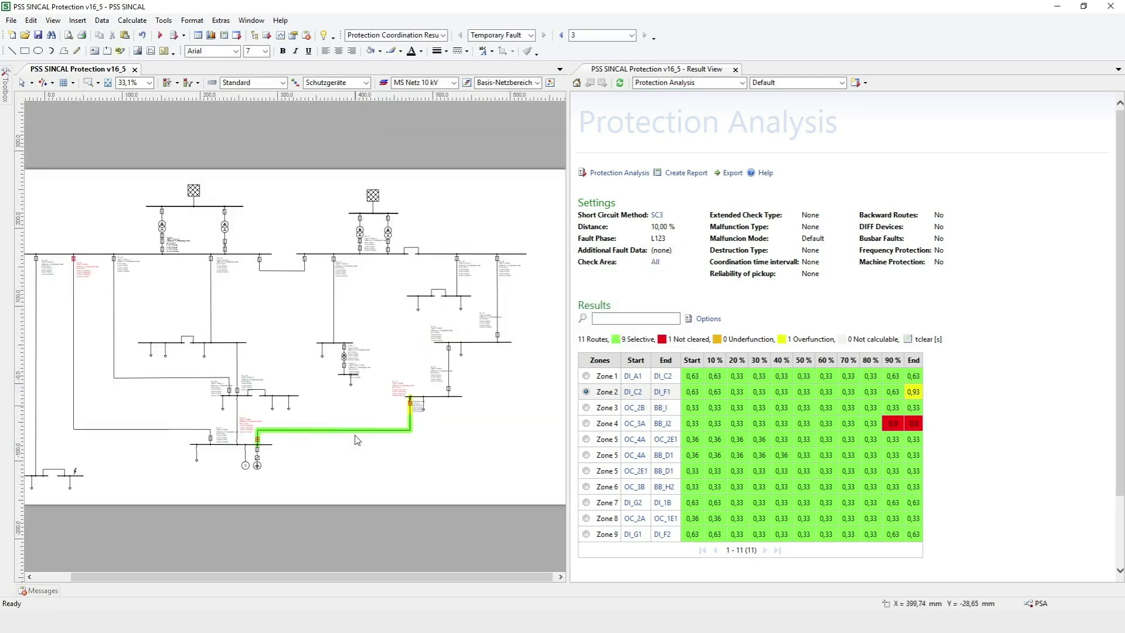
Step: Open protection device DI_A1 and examine the tripping zone and tripping times in its Loop 1 results
scroll(386, 372, "down", 2)
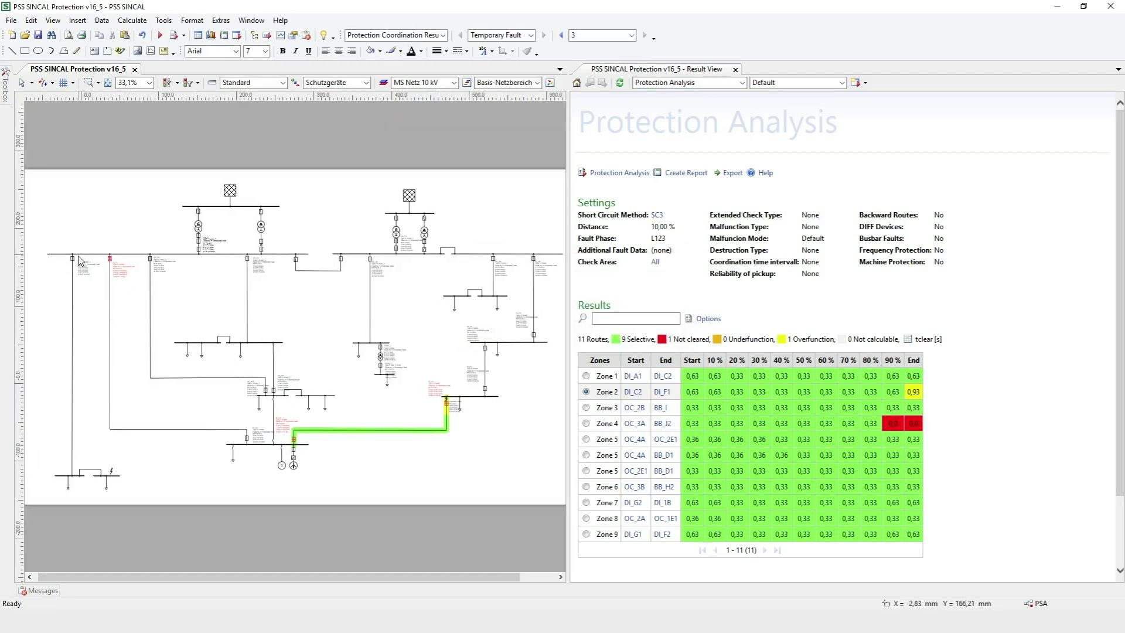
scroll(87, 262, "up", 6)
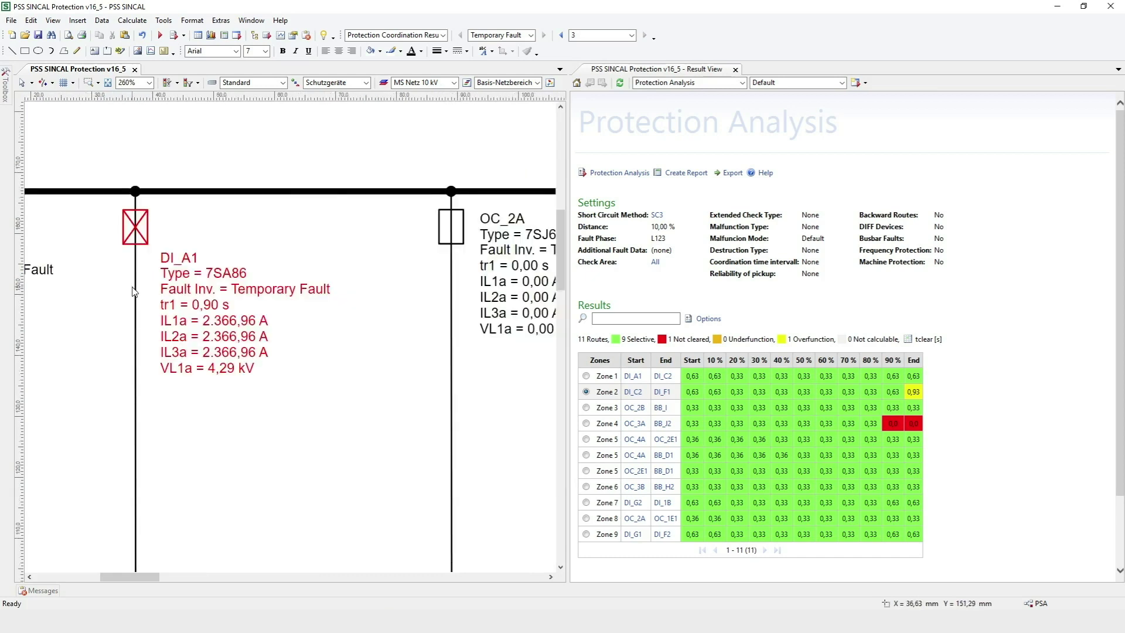
double_click(142, 234)
left_click(262, 264)
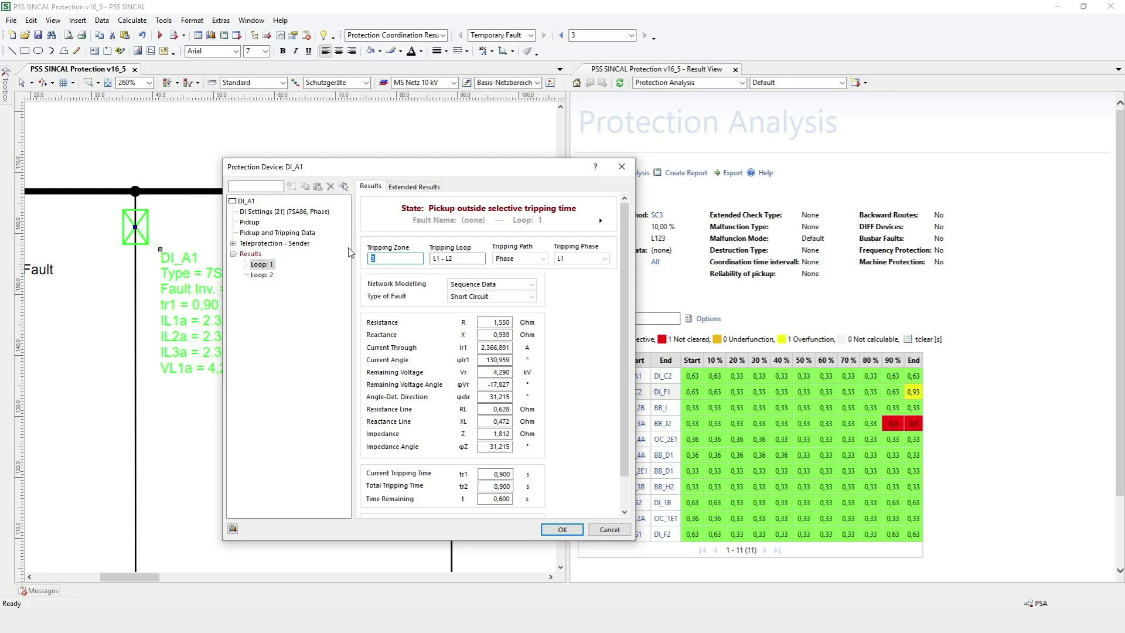
left_click(561, 530)
Step: Follow the line to protection device DI_C2 and examine the tripping zone in its Loop 1 results
scroll(325, 240, "down", 4)
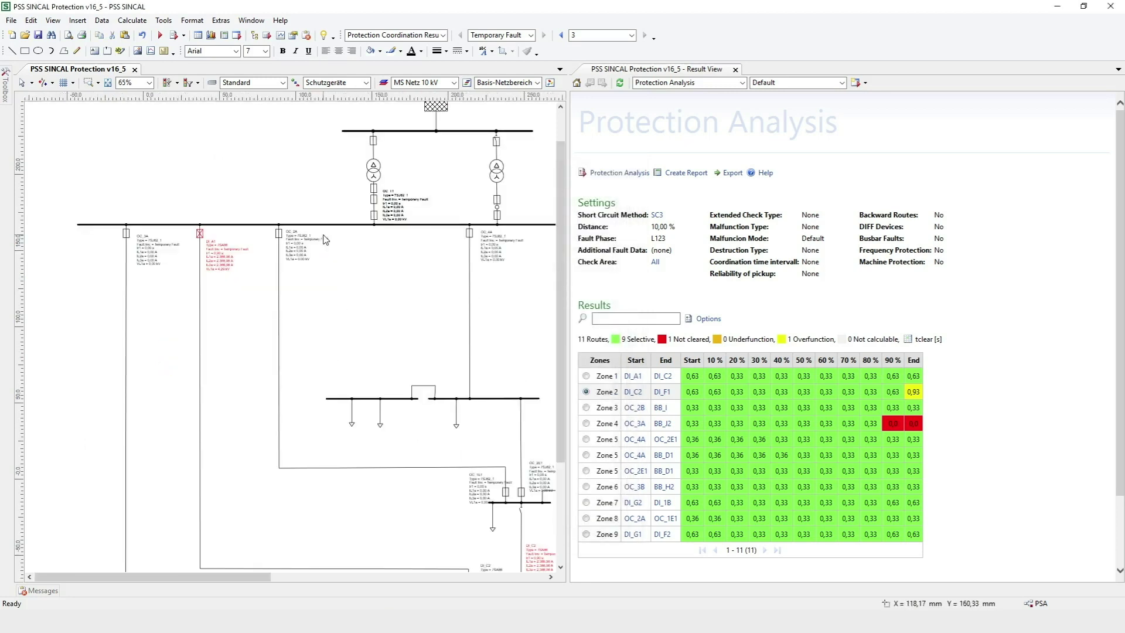
left_click_drag(563, 273, 563, 306)
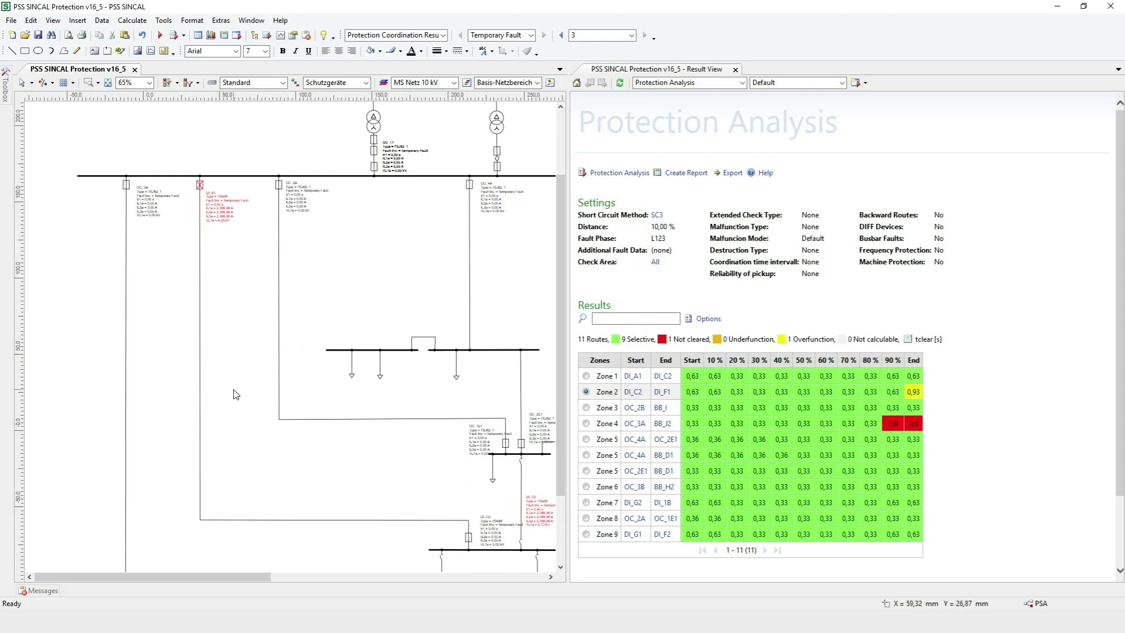
left_click(200, 369)
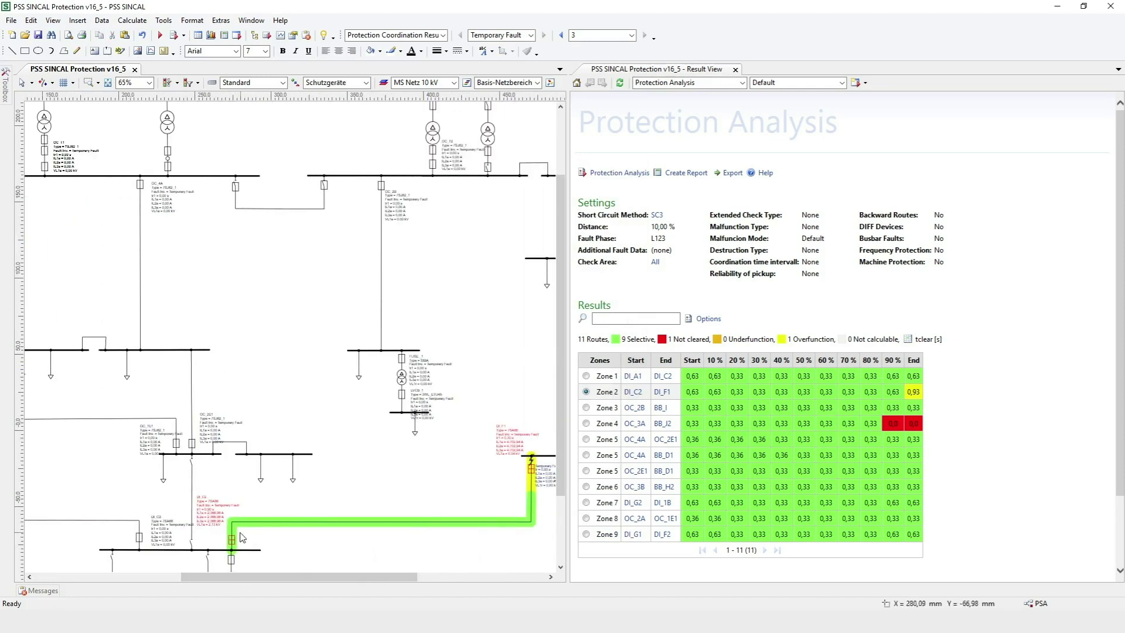
scroll(242, 538, "up", 5)
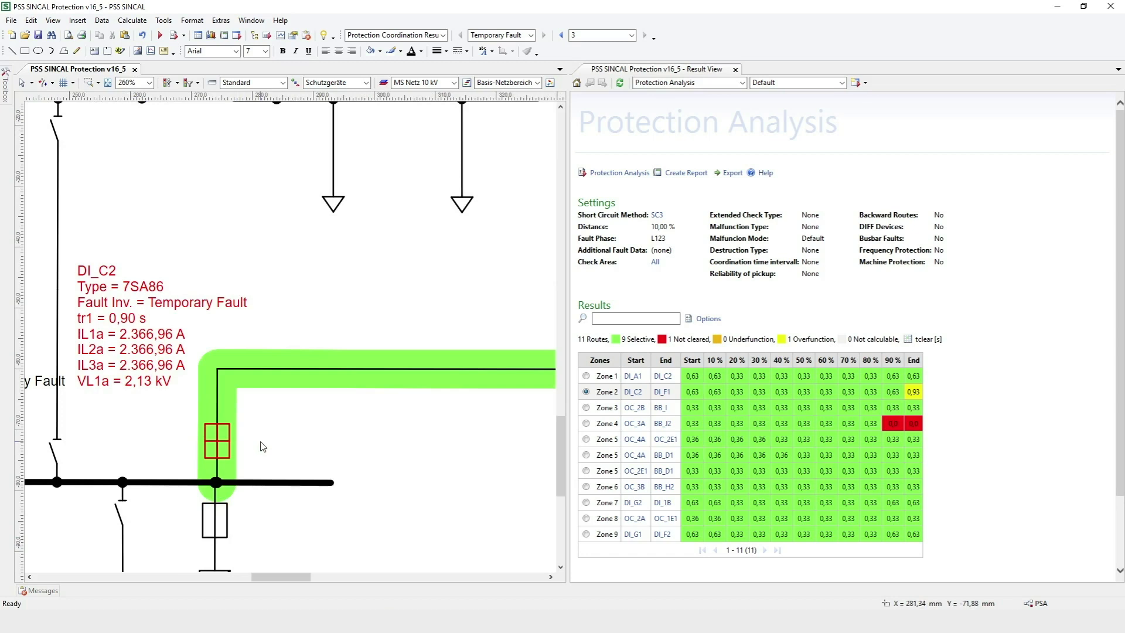
double_click(138, 329)
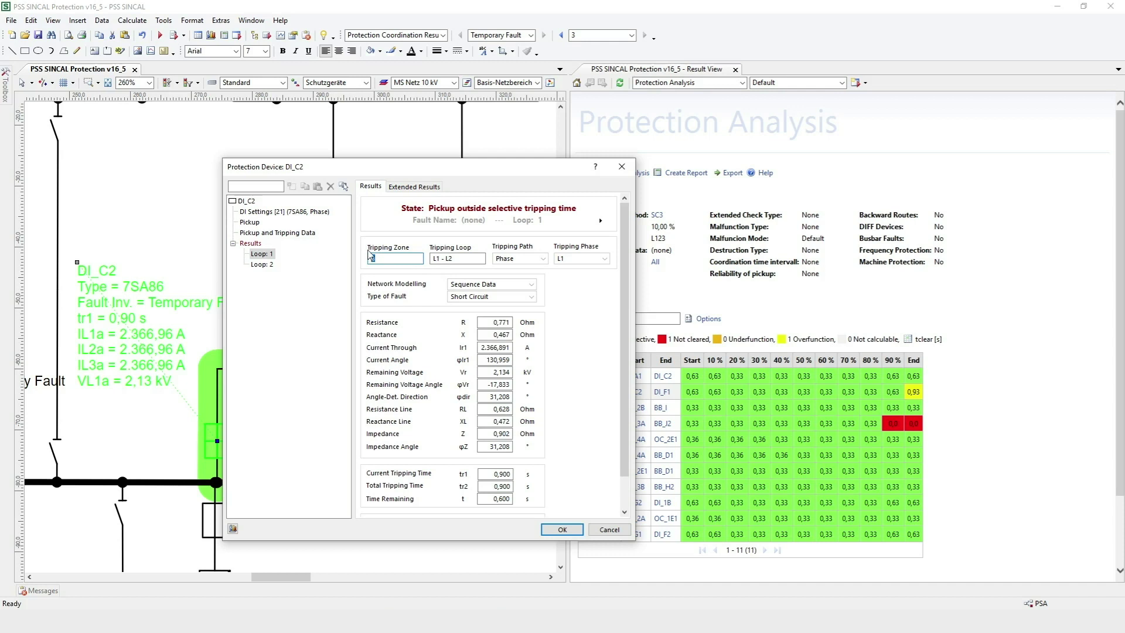
double_click(407, 261)
left_click(561, 531)
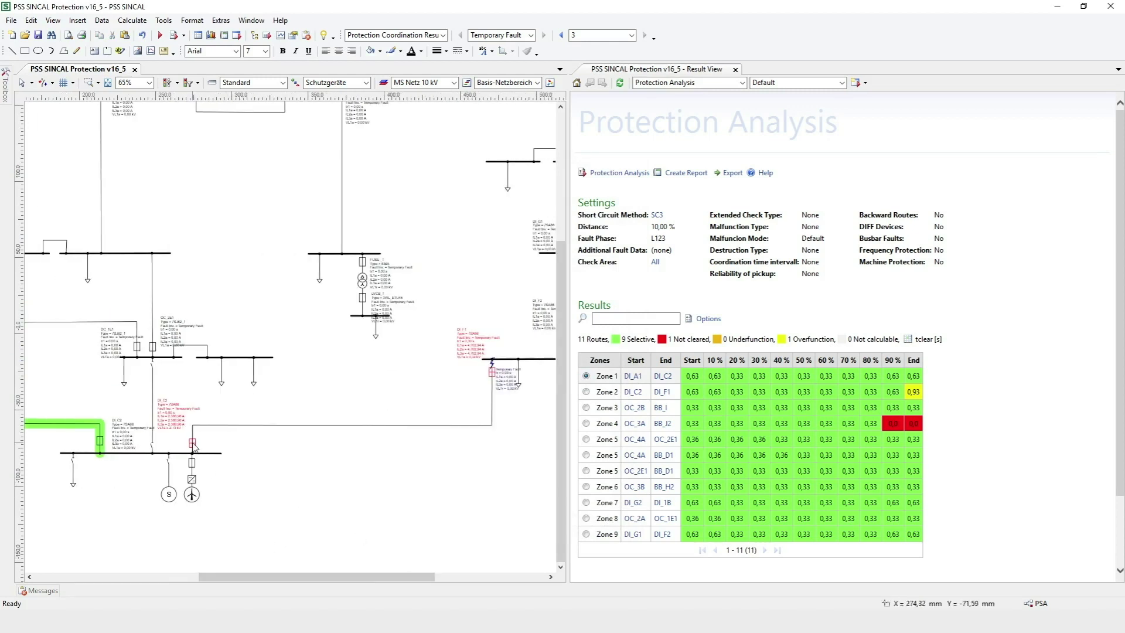
Step: Calculate and highlight the protection route of DI_C2 with SC method SC3, and expand its tripping zone 2
right_click(194, 446)
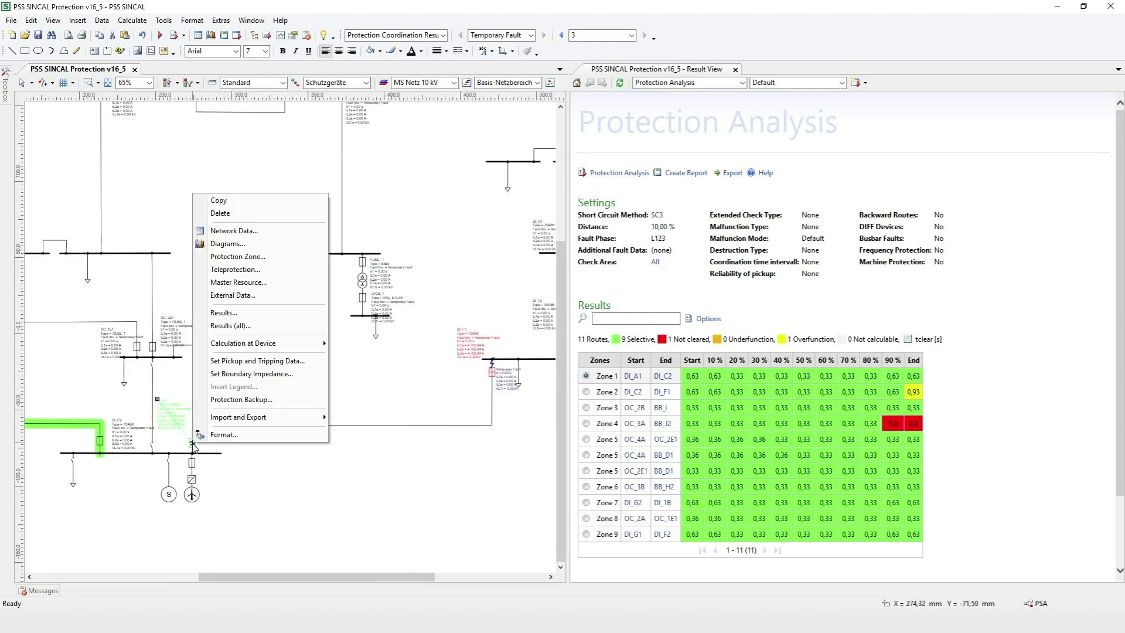
mouse_move(295, 347)
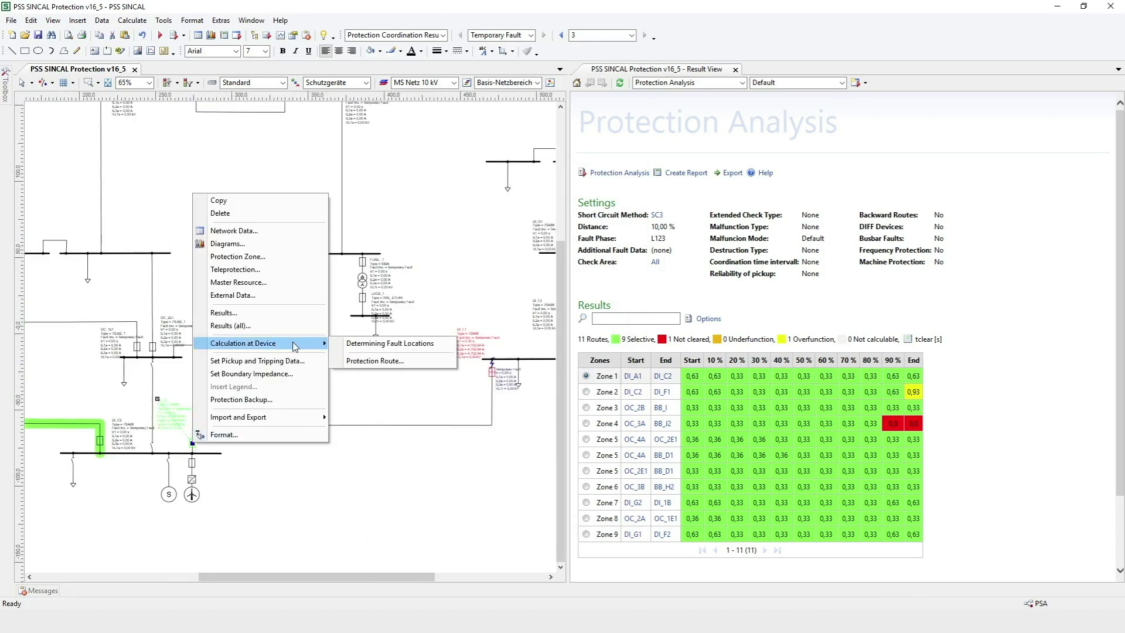
left_click(439, 367)
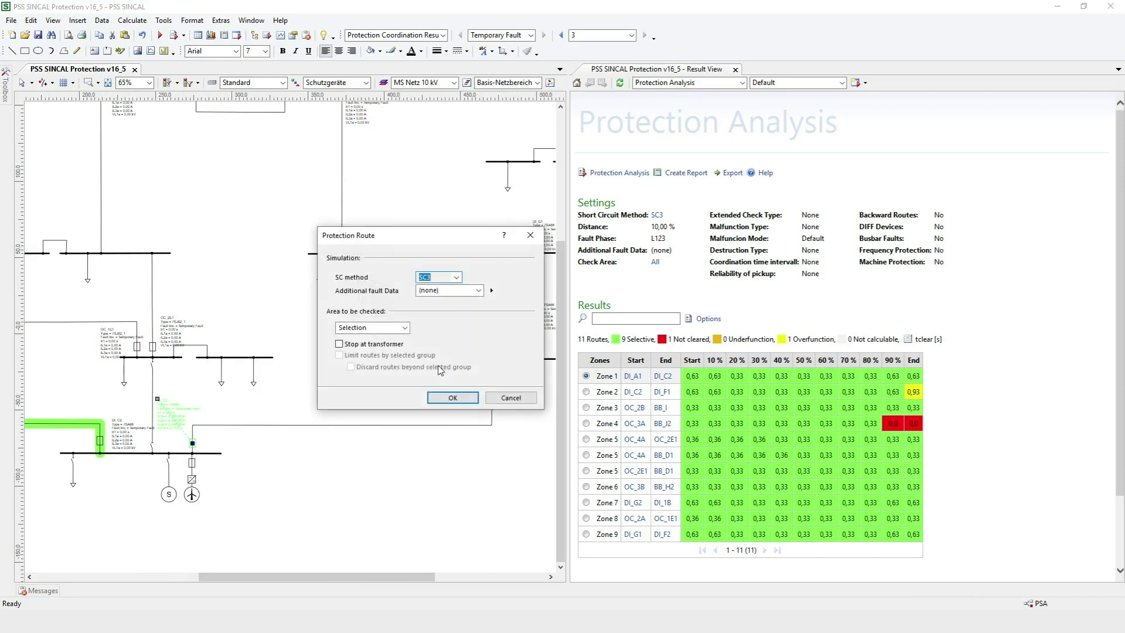
left_click(445, 396)
left_click(970, 129)
left_click(1003, 553)
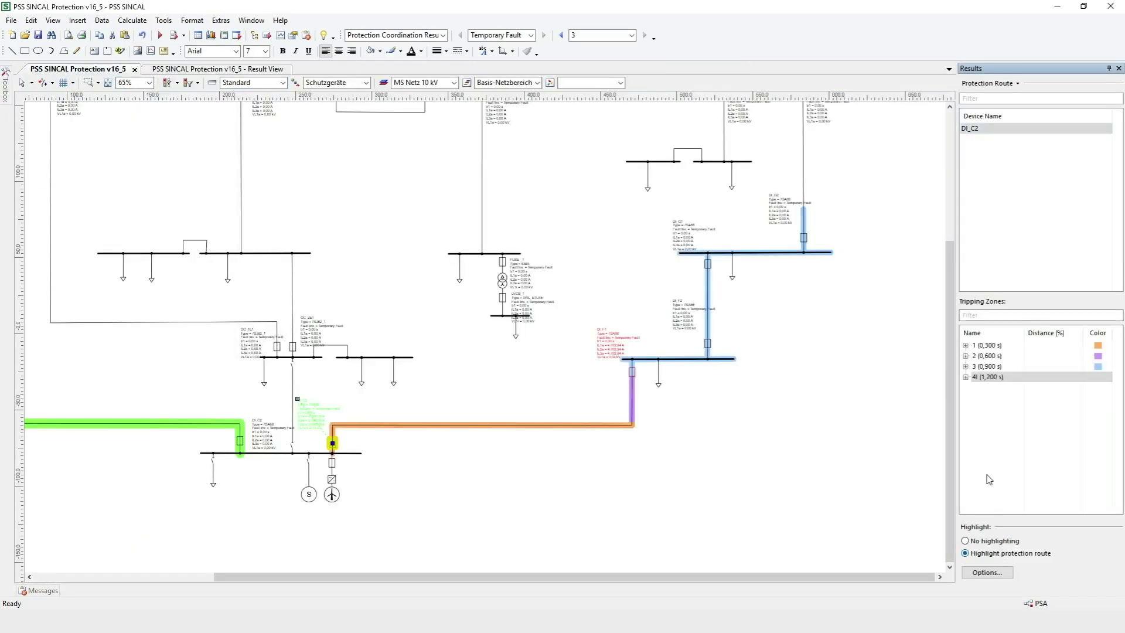
left_click(982, 358)
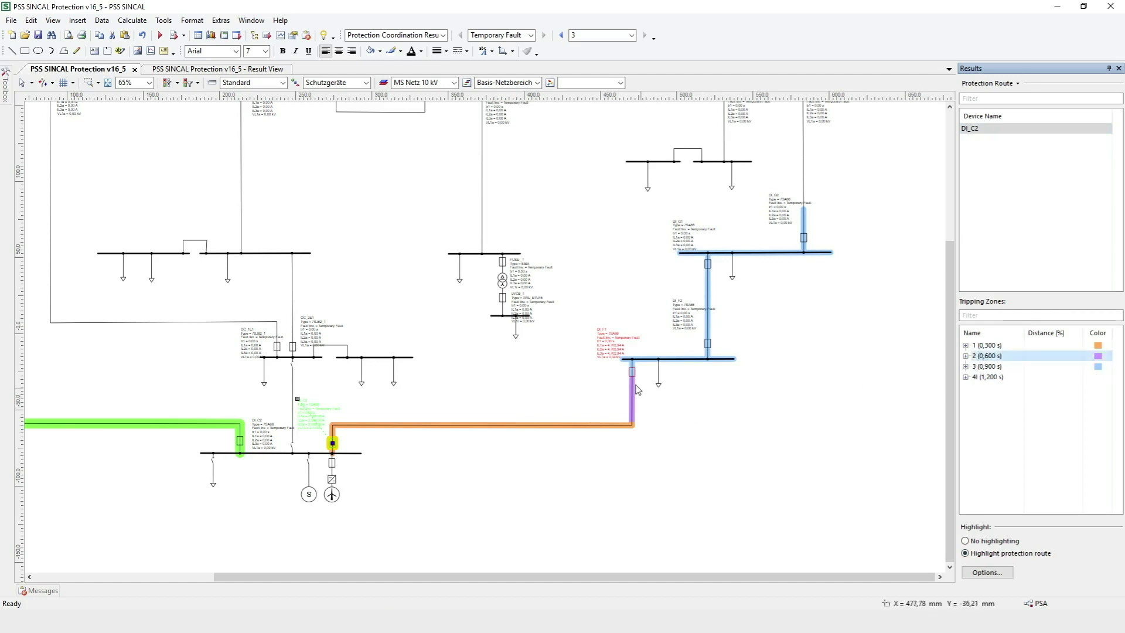
left_click(965, 356)
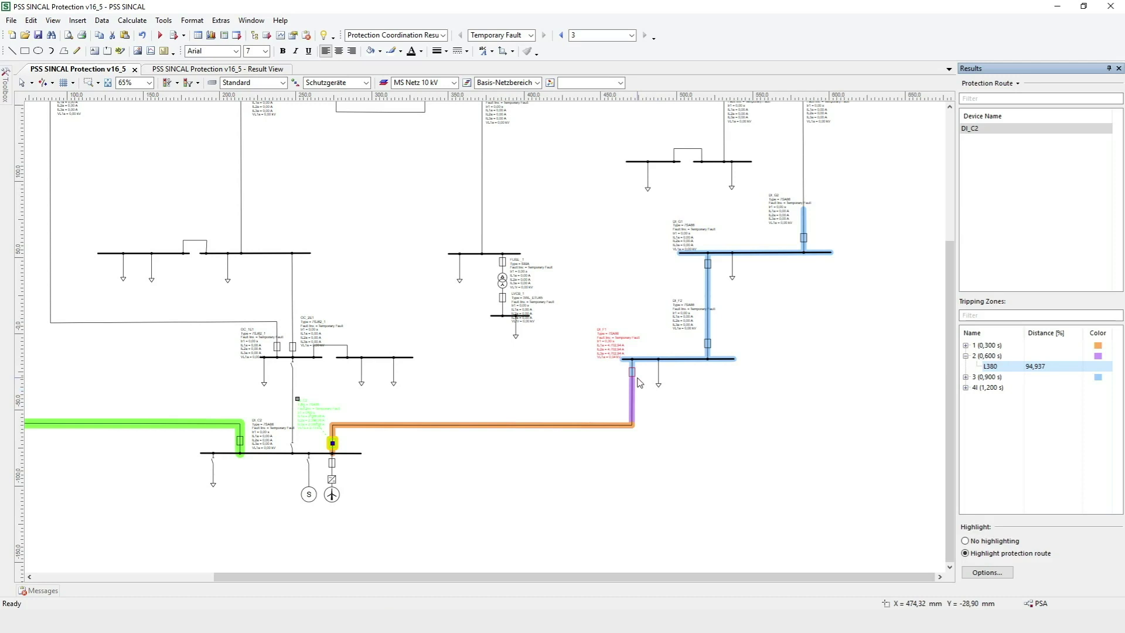
Step: Set the Zone 2 reactance X to 0,5 Ohm in the DI settings of DI_C2
double_click(333, 444)
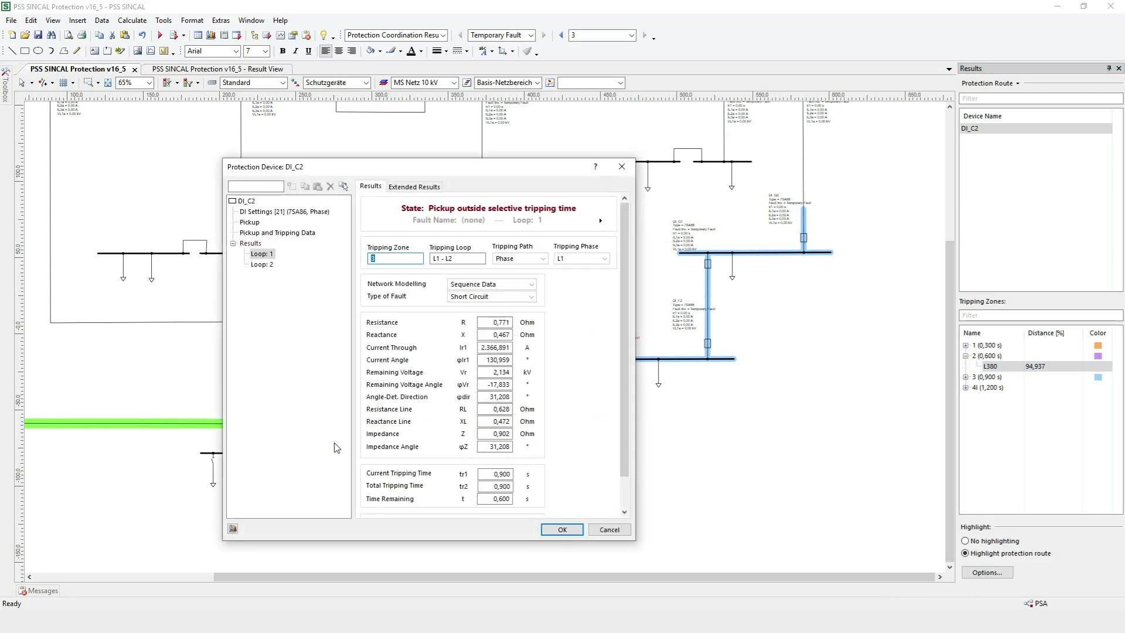
left_click(258, 214)
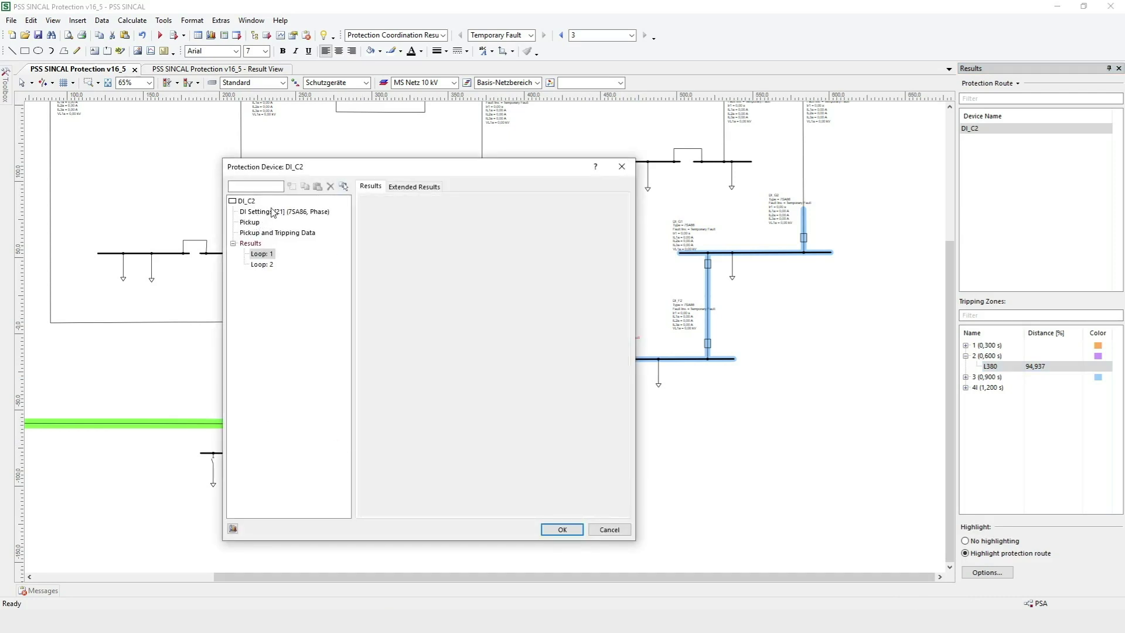
double_click(473, 383)
type("0,0")
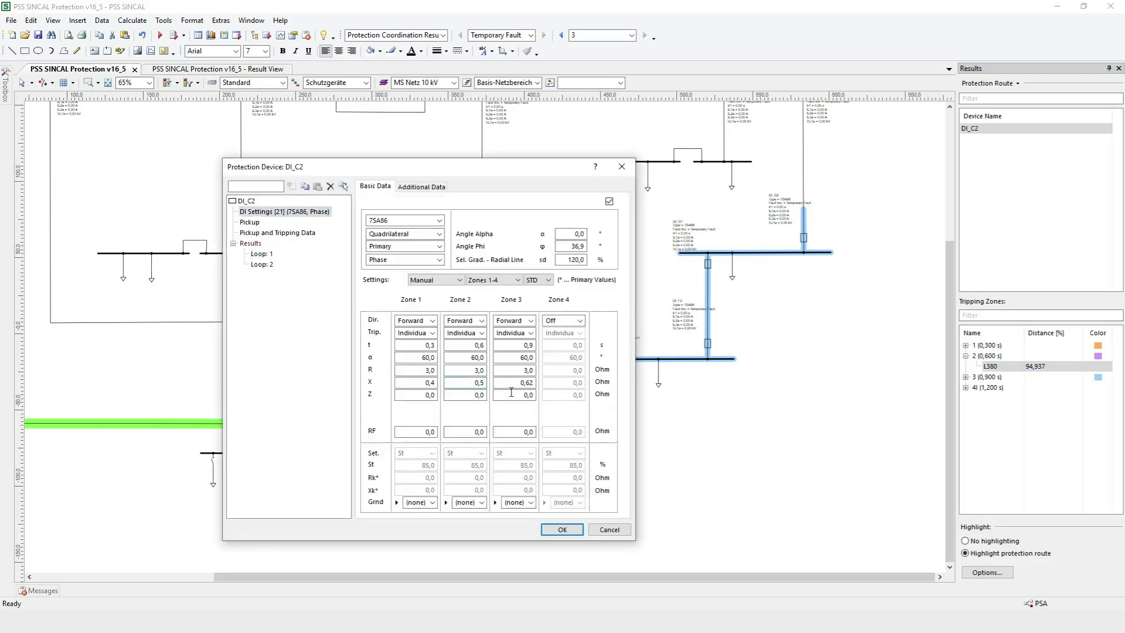
left_click(560, 530)
Step: Recalculate the protection route of DI_C2 with SC method SC3 using the changed reactance
right_click(333, 444)
mouse_move(387, 343)
left_click(504, 358)
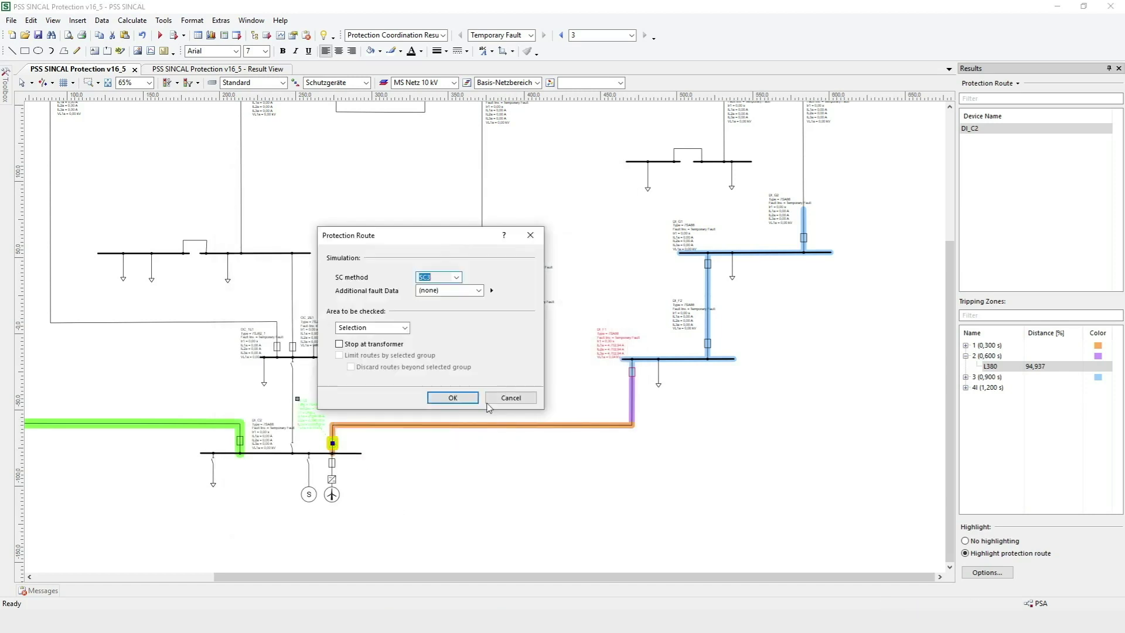
left_click(474, 399)
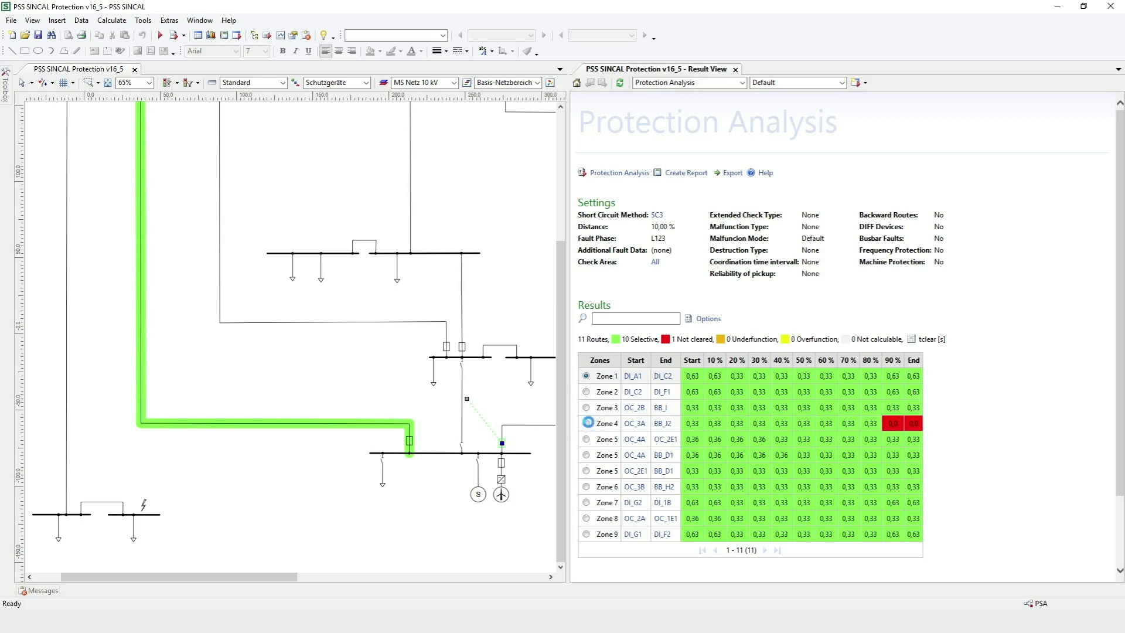
Step: Highlight the Zone 4 route from OC_3A to BB_J2 and calculate the fault at 90 % of it
left_click(586, 423)
left_click(338, 372)
scroll(338, 372, "down", 2)
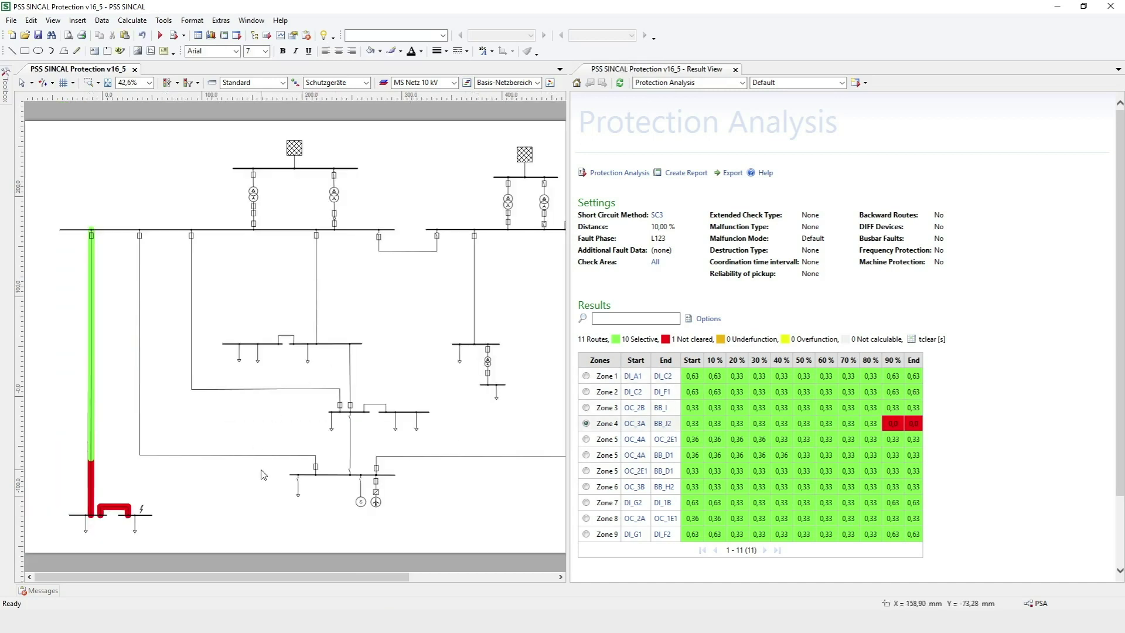
right_click(895, 429)
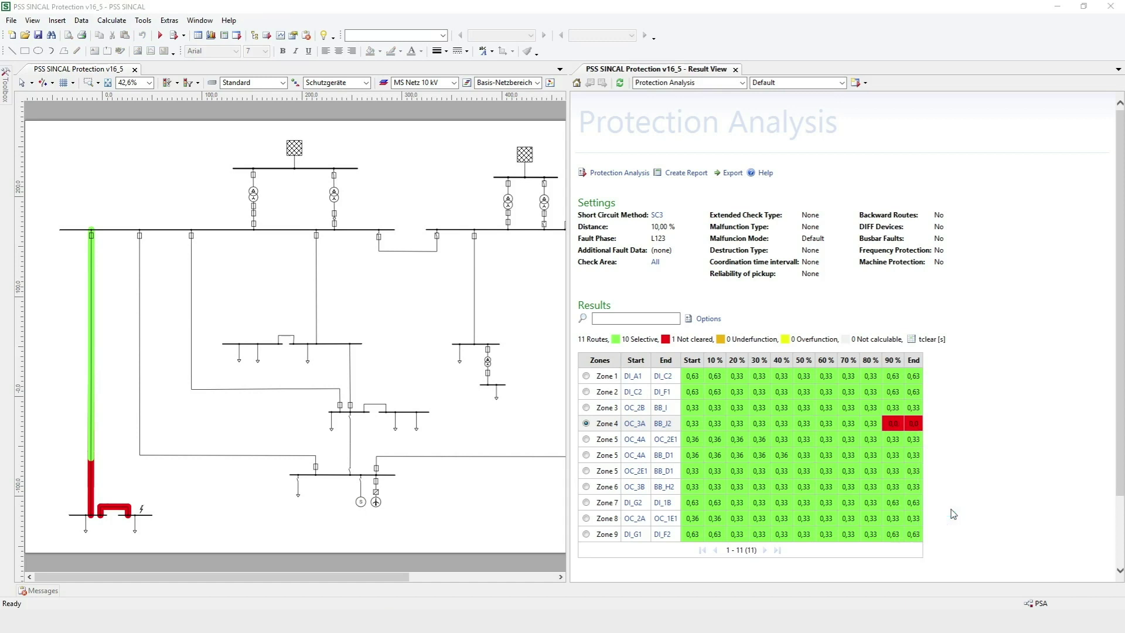
left_click(926, 503)
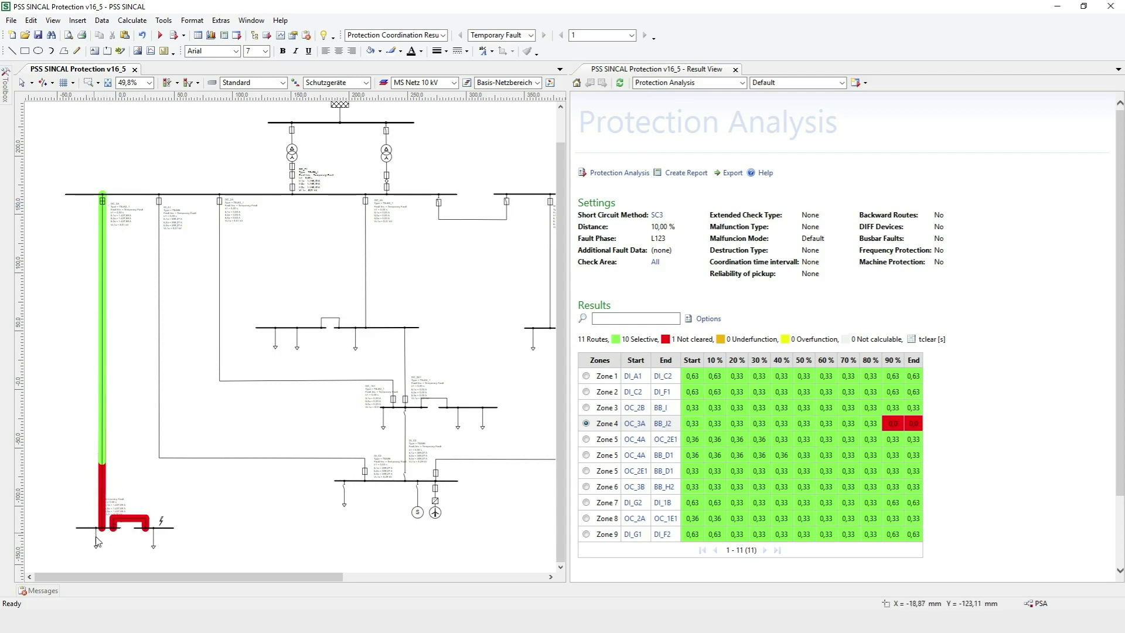
Step: Open protection device OC_3A at the start of the Zone 4 route and examine the state in its Loop 1 results
scroll(91, 192, "up", 1)
scroll(94, 195, "up", 1)
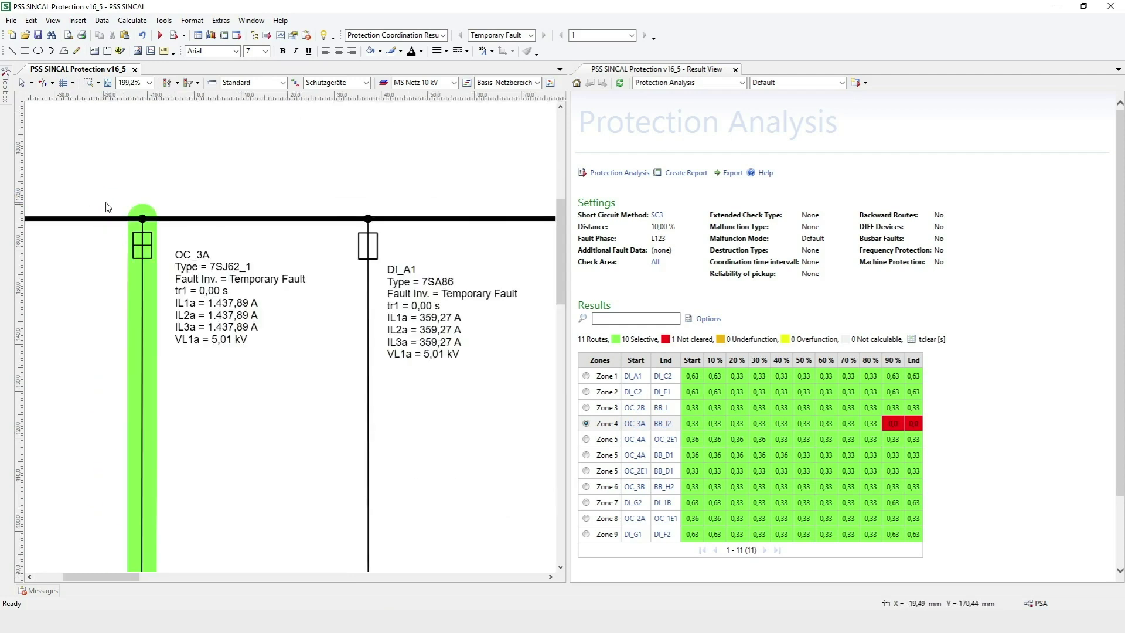
double_click(256, 268)
left_click(258, 265)
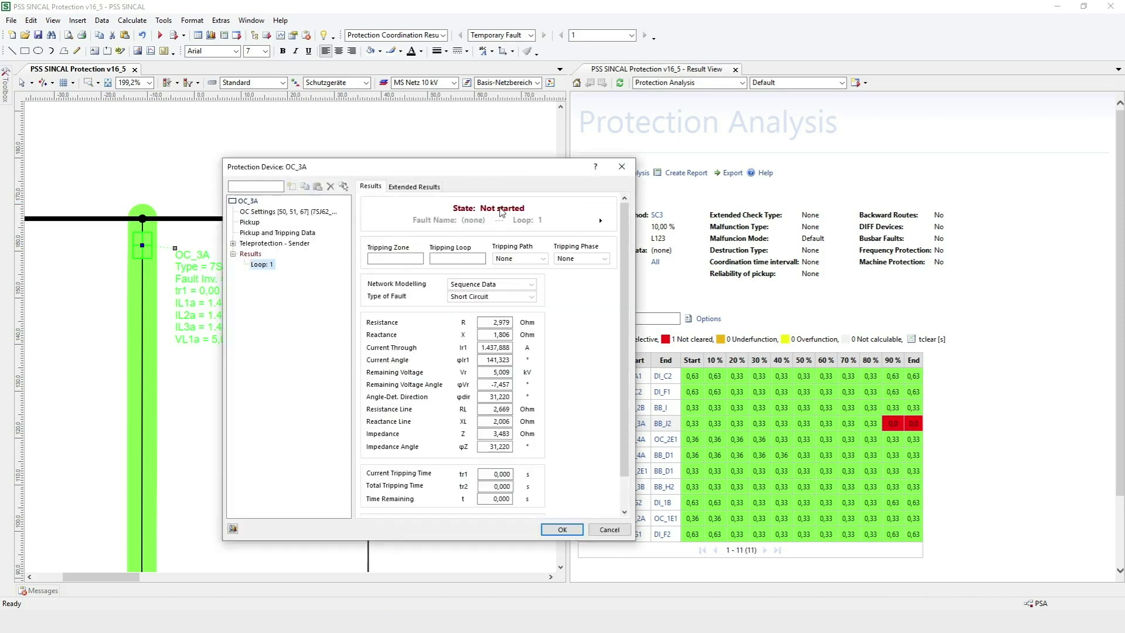
Step: Compare OC_3A's I> phase current setting and phase current transformer ratio with the through current in its Loop 1 results
left_click(276, 214)
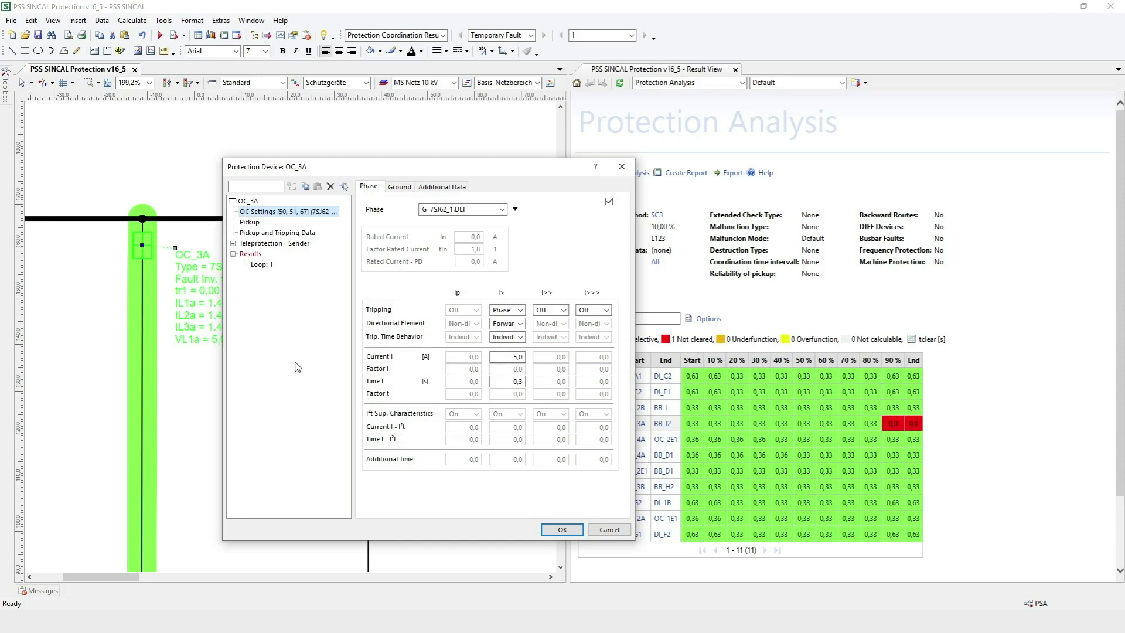
left_click(521, 356)
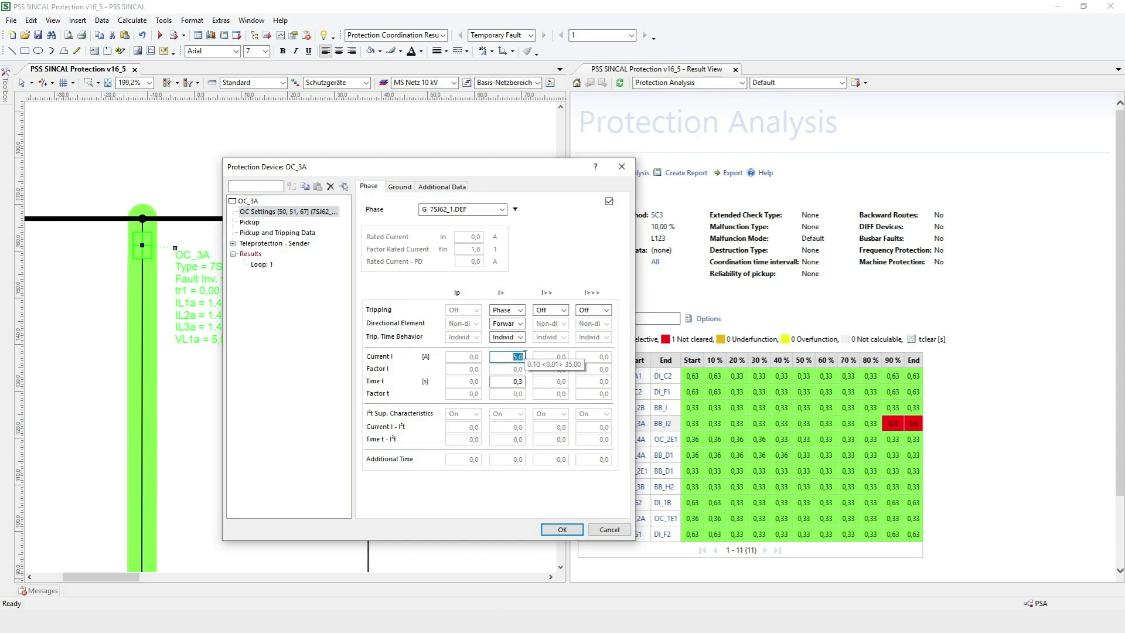
left_click(508, 356)
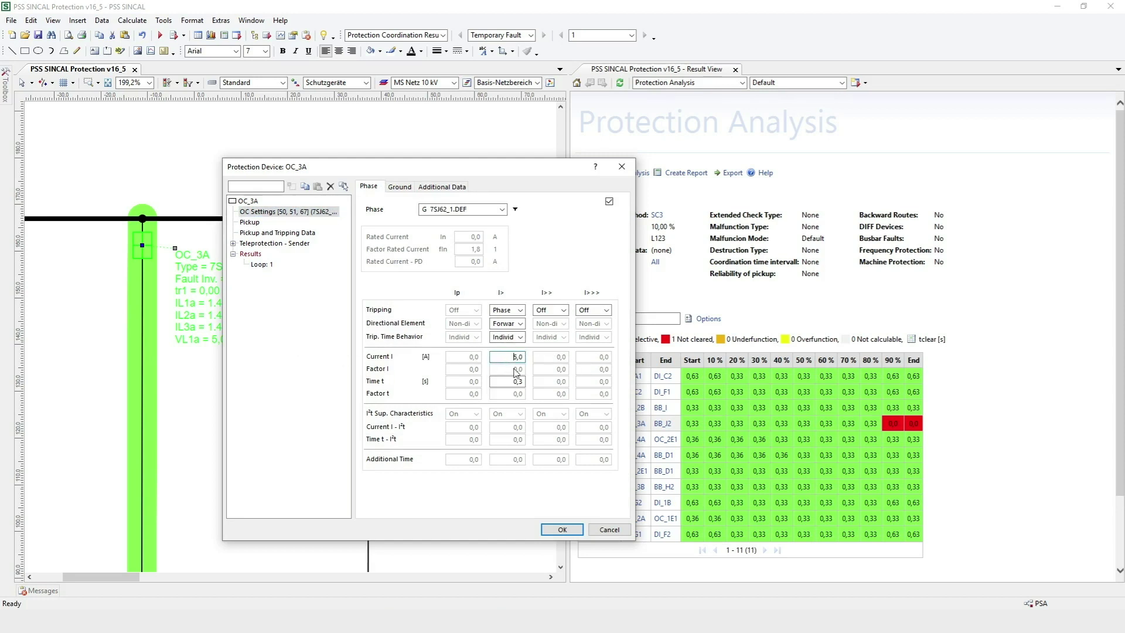
left_click(256, 203)
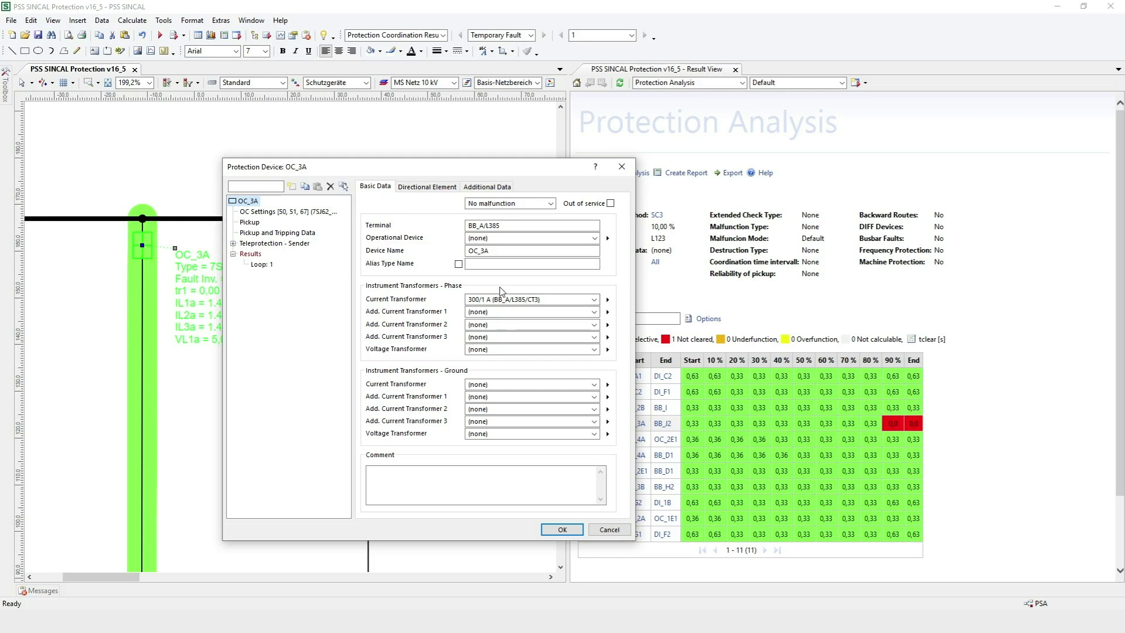
left_click(261, 265)
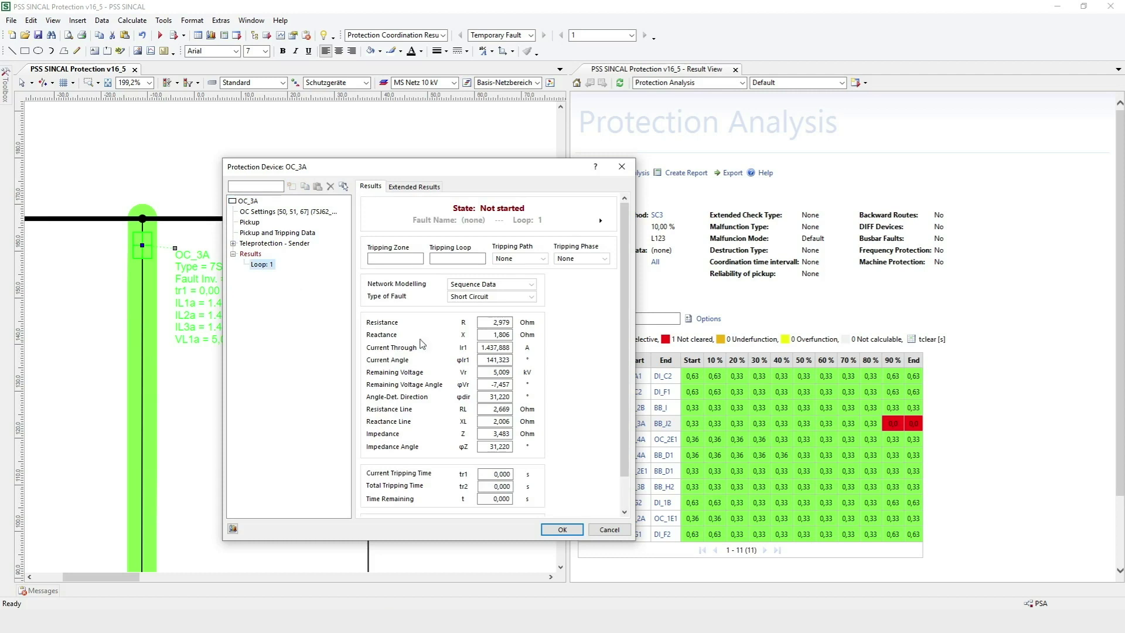
left_click_drag(483, 347, 510, 347)
Step: Change the I> phase pickup current in the OC settings of OC_3A and rerun the protection analysis
left_click(288, 212)
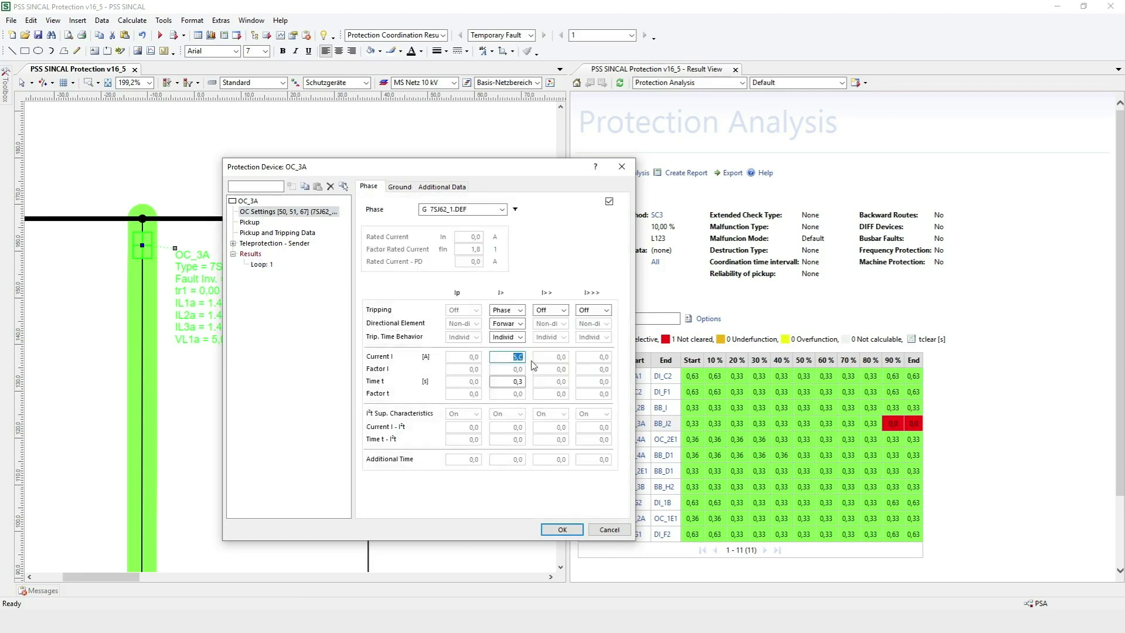
left_click(563, 530)
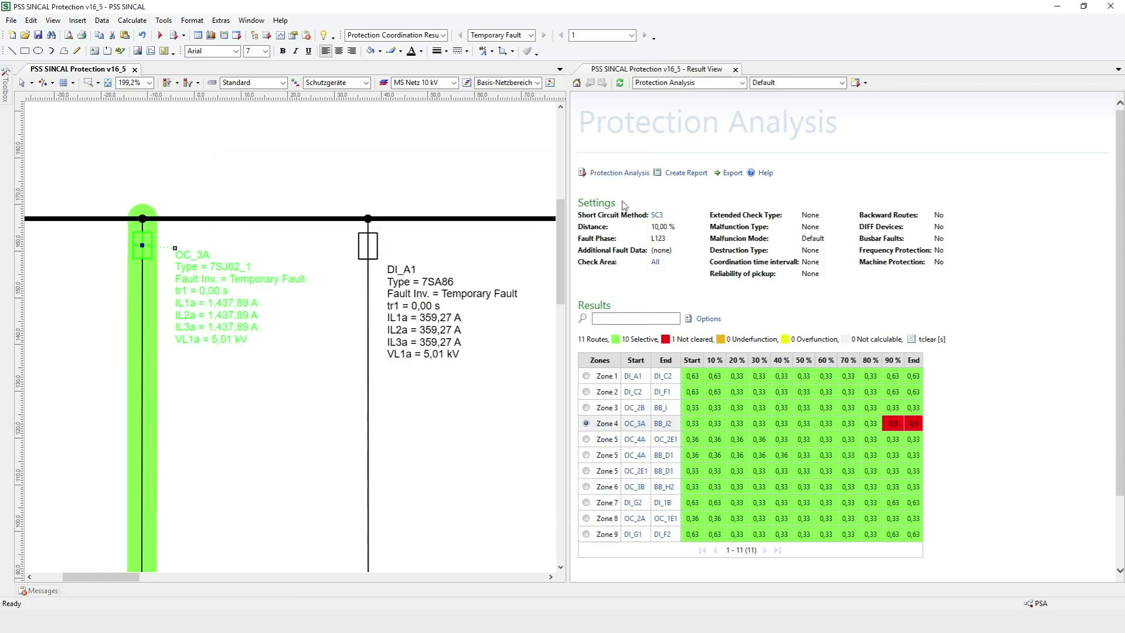
left_click(620, 172)
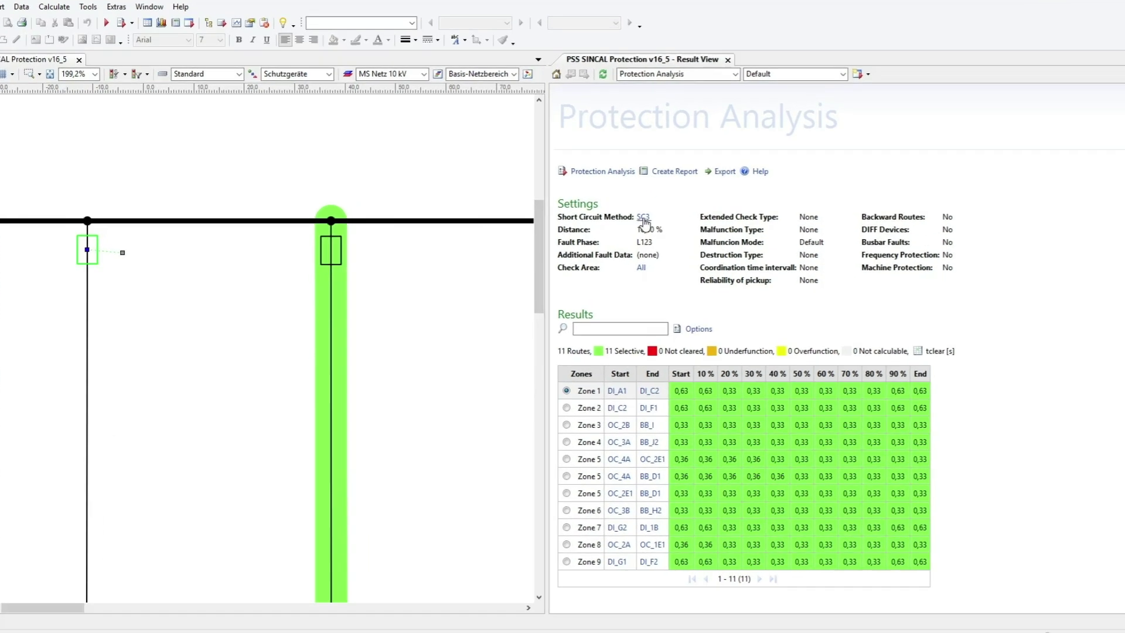
Step: Show the SC3 protection analysis results compared with SC2
left_click(587, 226)
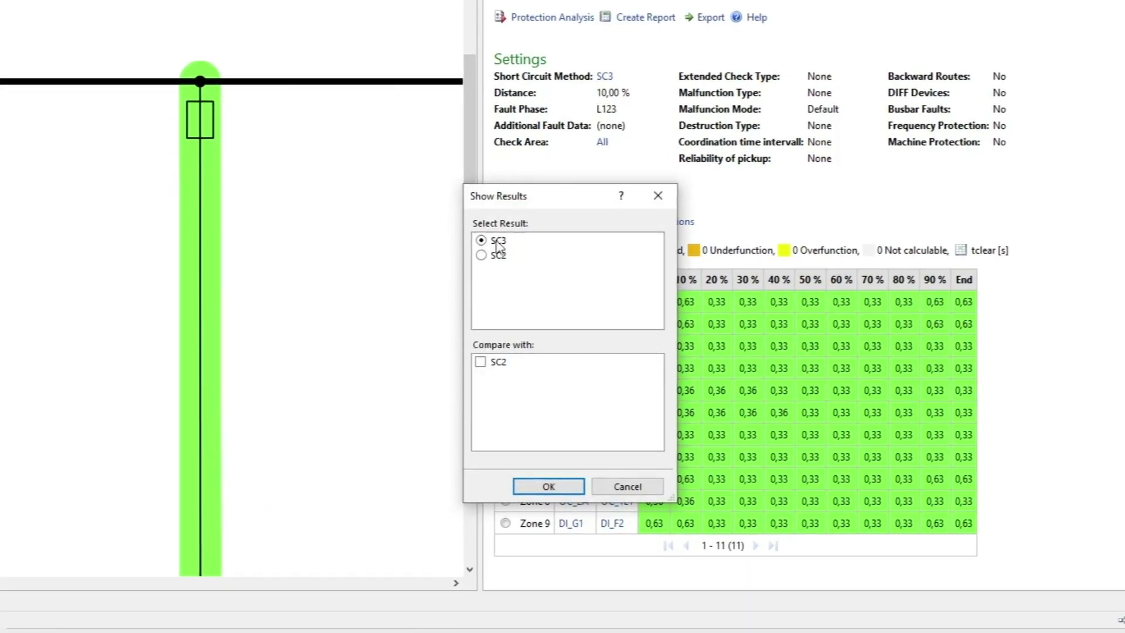
left_click(481, 363)
left_click(551, 492)
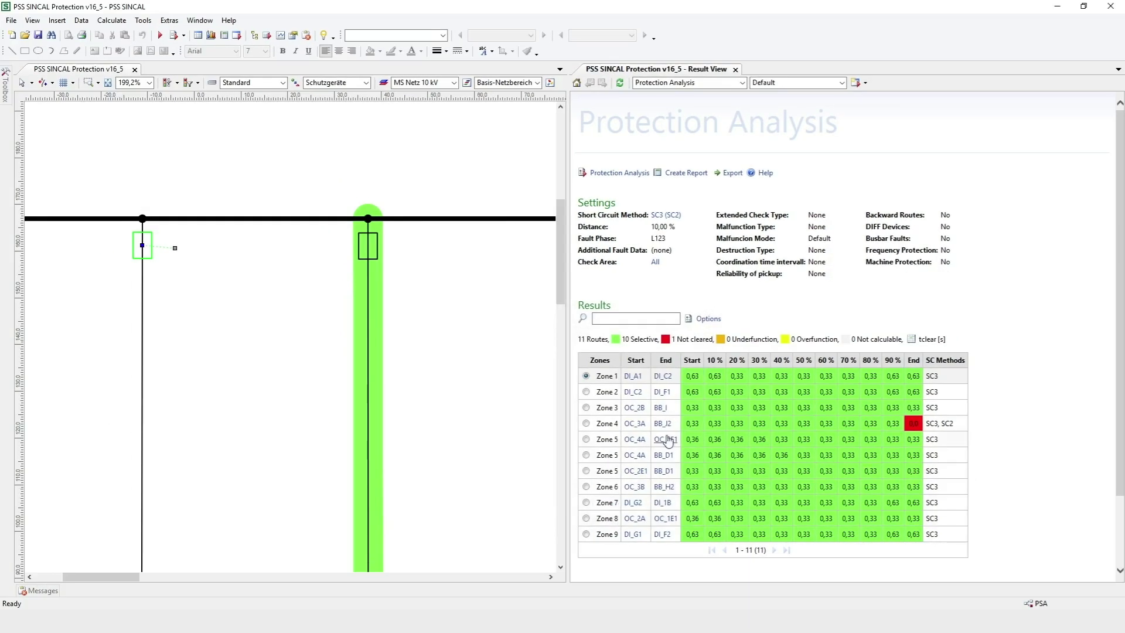
Step: Highlight the Zone 4 route in the network diagram from the protection analysis results
left_click(586, 423)
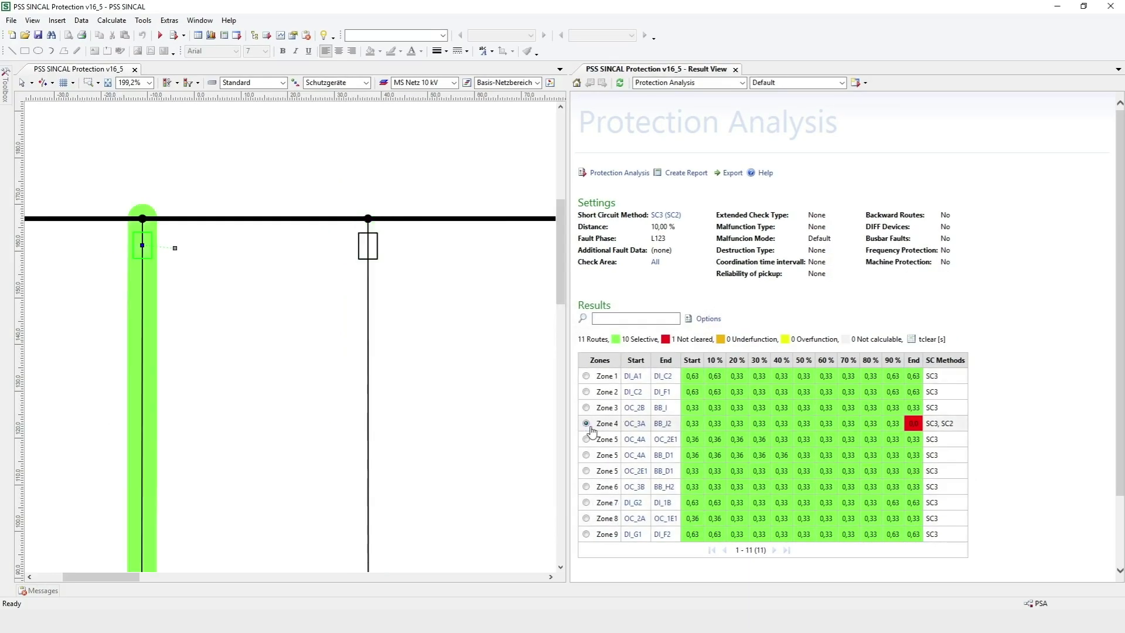
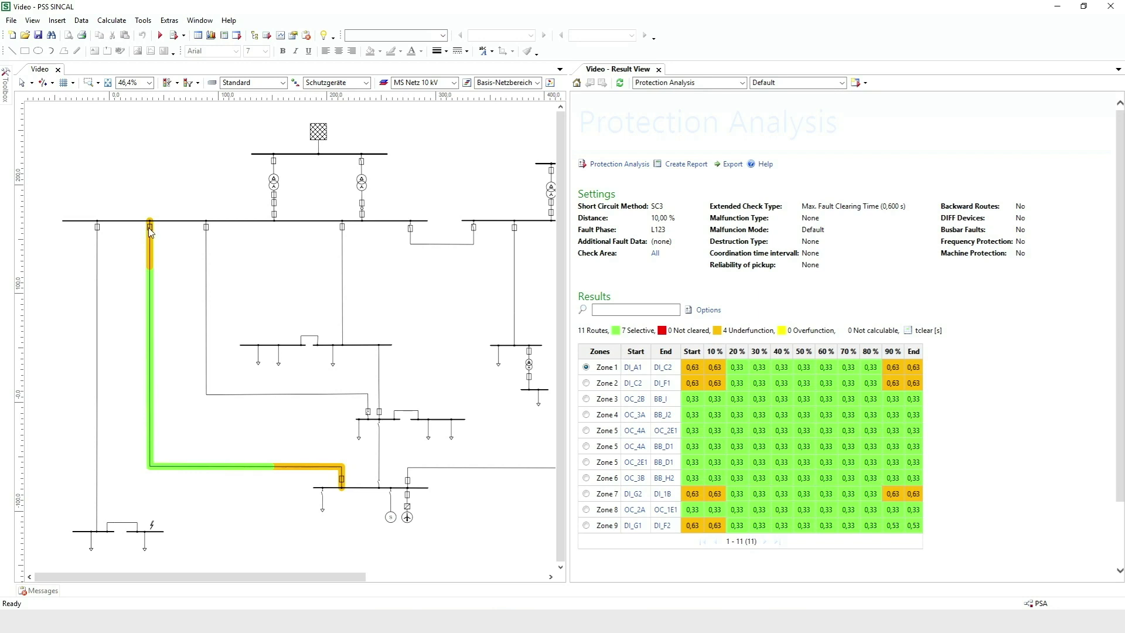
Step: Set the Tele Protection zone direction to Forward in the DI settings of device DI_A1 at the start of the Zone 1 route
double_click(150, 229)
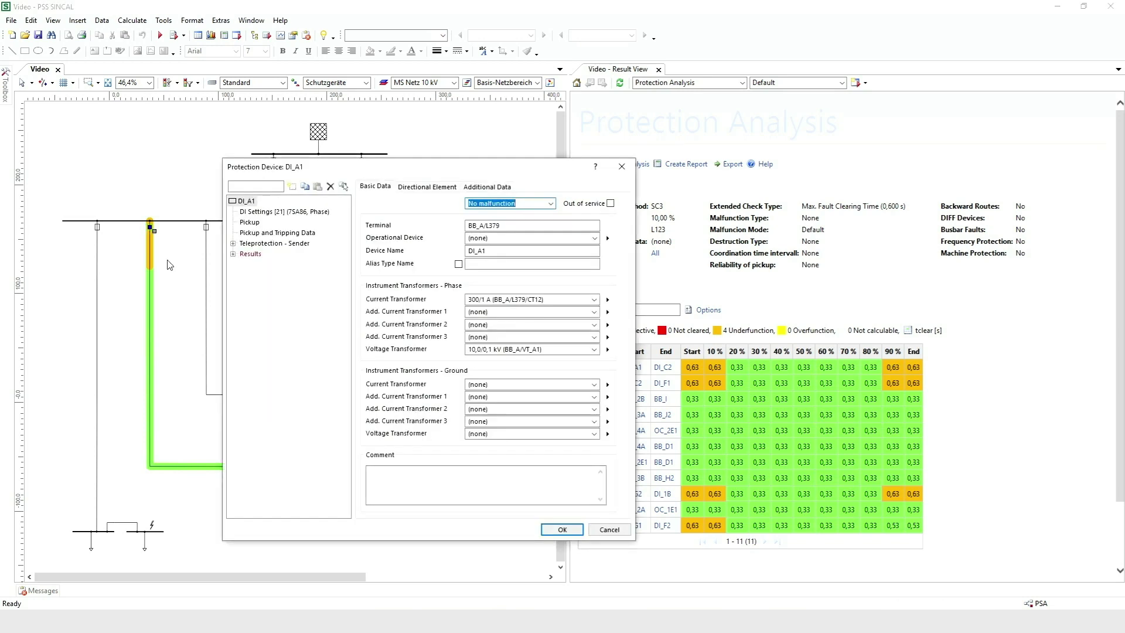
left_click(265, 213)
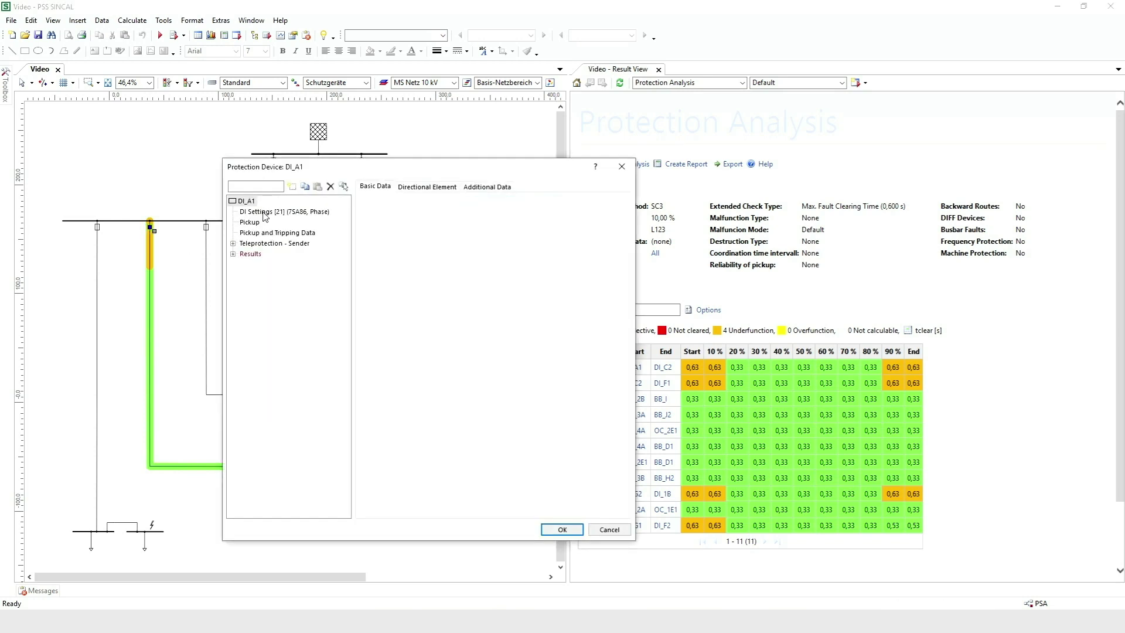
left_click(507, 280)
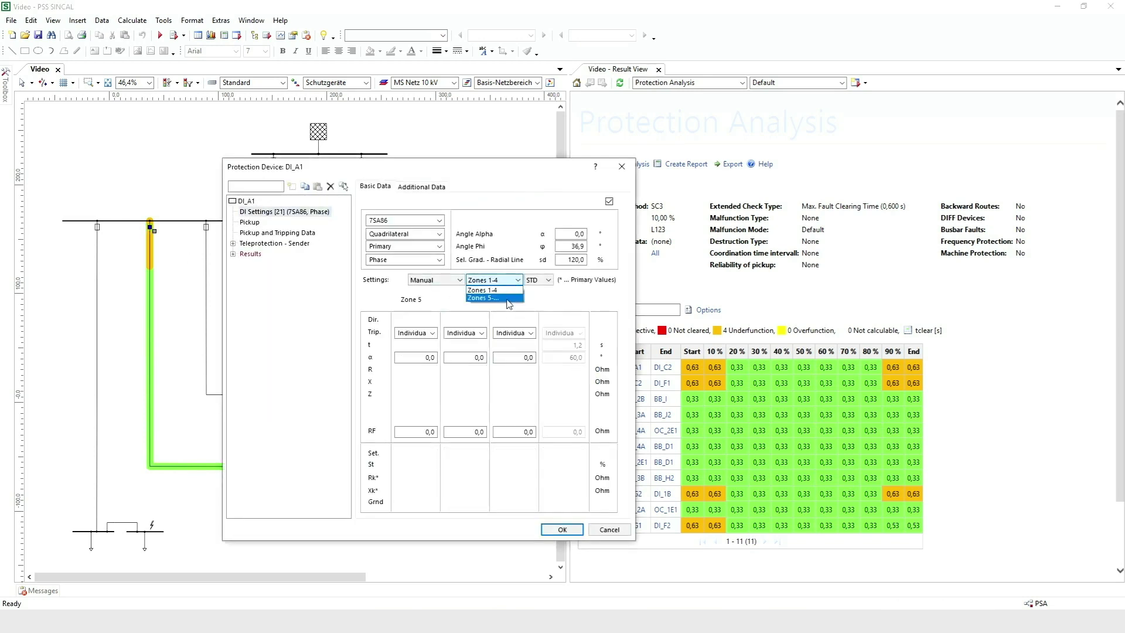
left_click(507, 298)
left_click(579, 320)
left_click(560, 336)
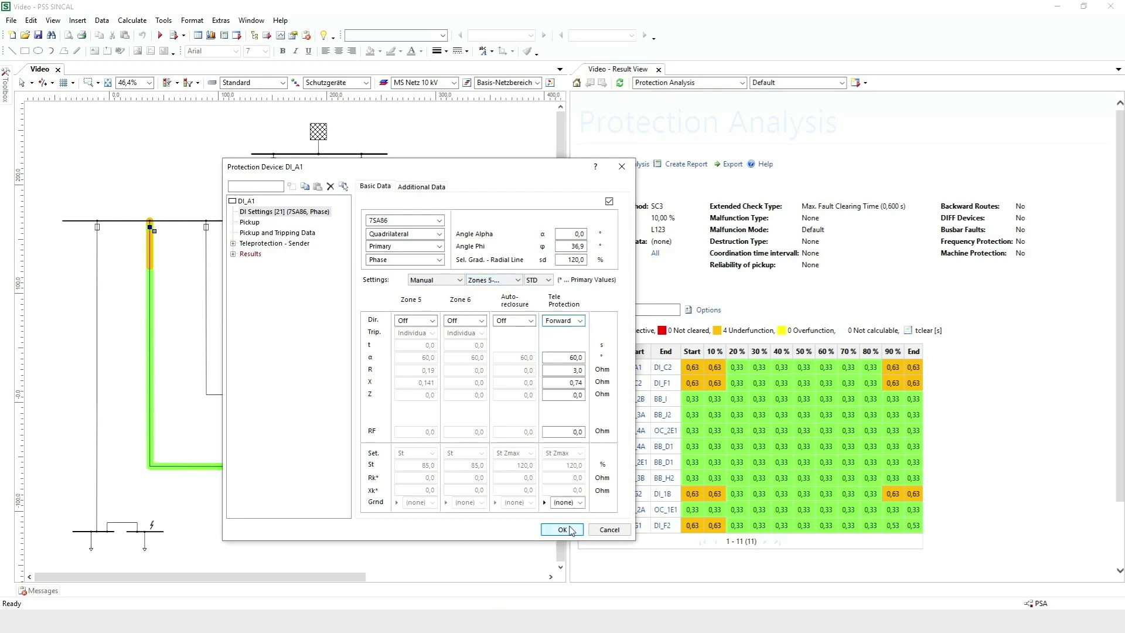
left_click(562, 530)
Step: Activate the Tele Protection zone of device DI_C2 at the end of the Zone 1 route and rerun the protection analysis
double_click(341, 482)
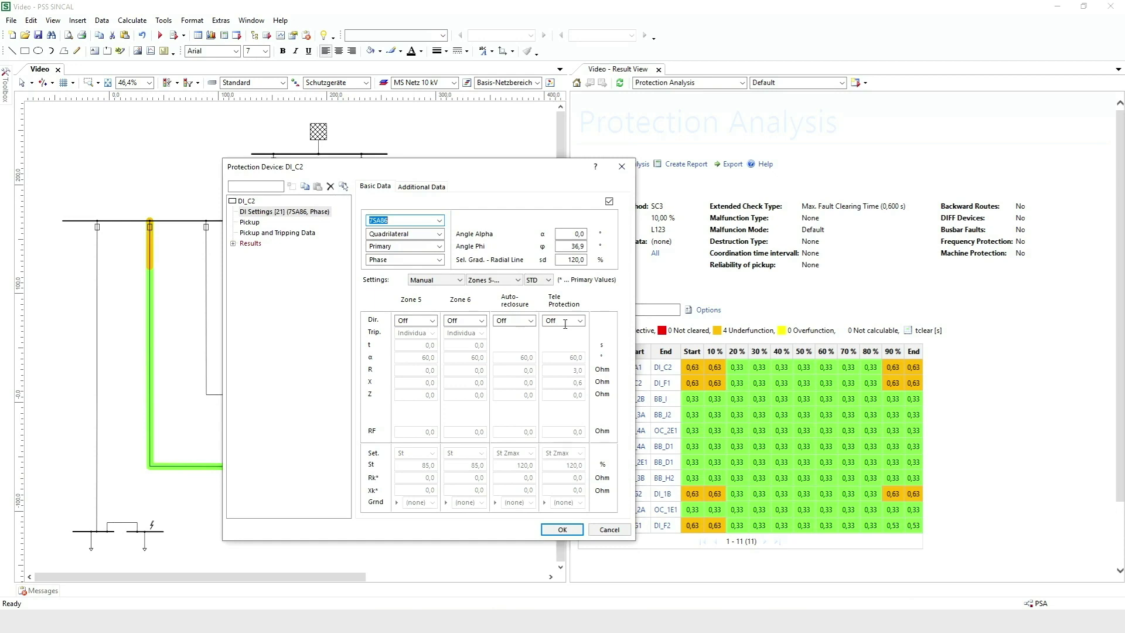
left_click(563, 529)
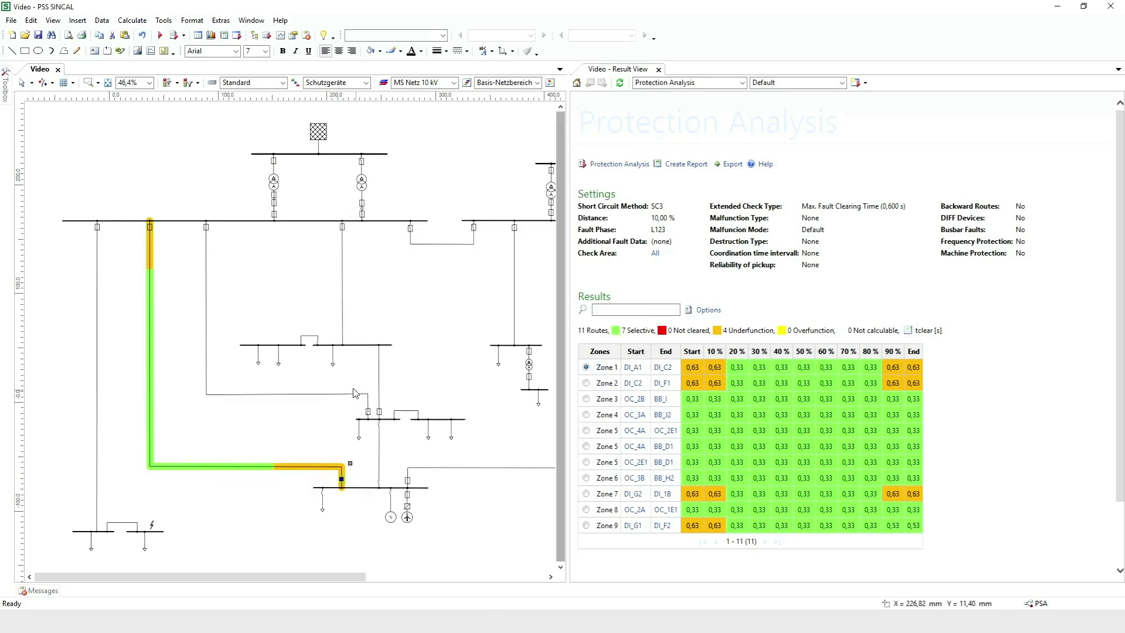
left_click(620, 164)
left_click(588, 475)
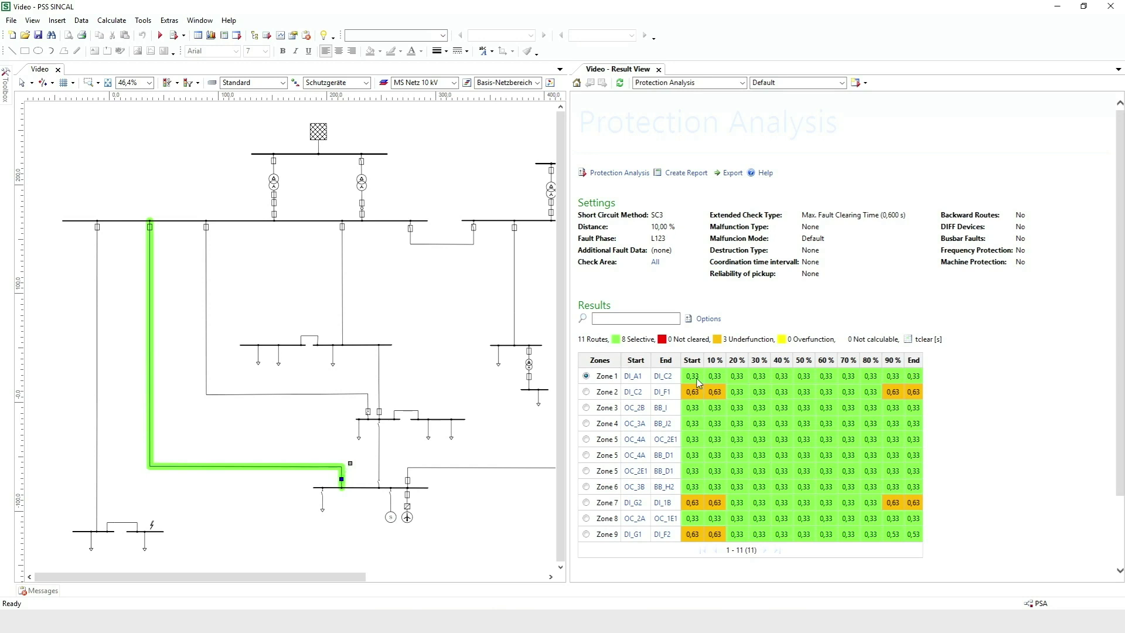
Step: Rerun the protection analysis with the reliability of pickup check set to Reliability pickup factor at 1.80
left_click(620, 173)
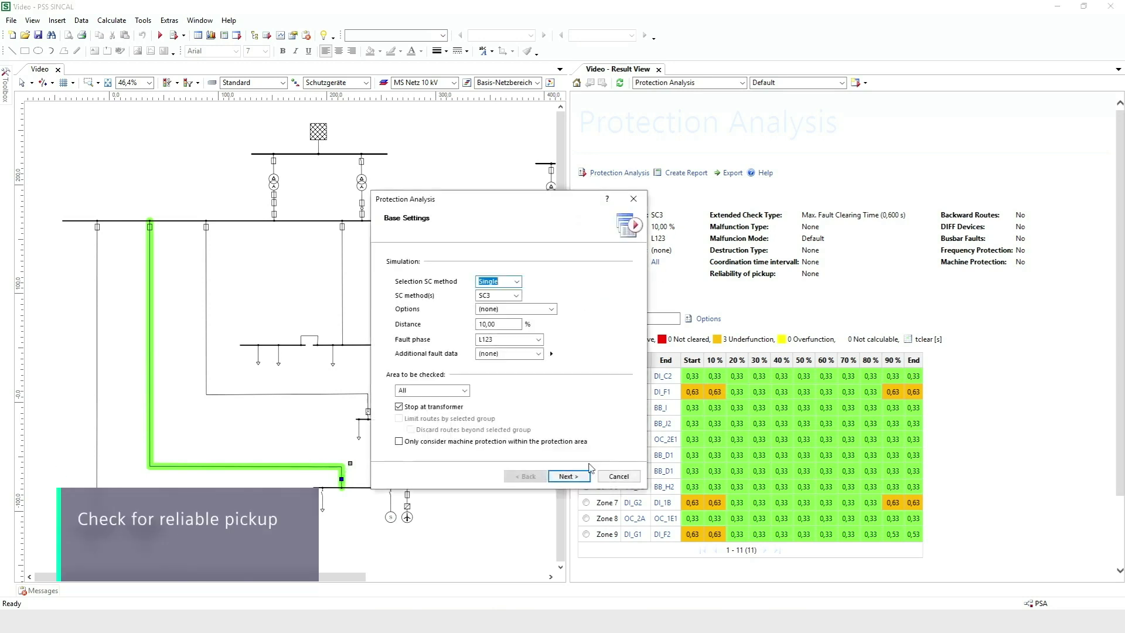
left_click(569, 476)
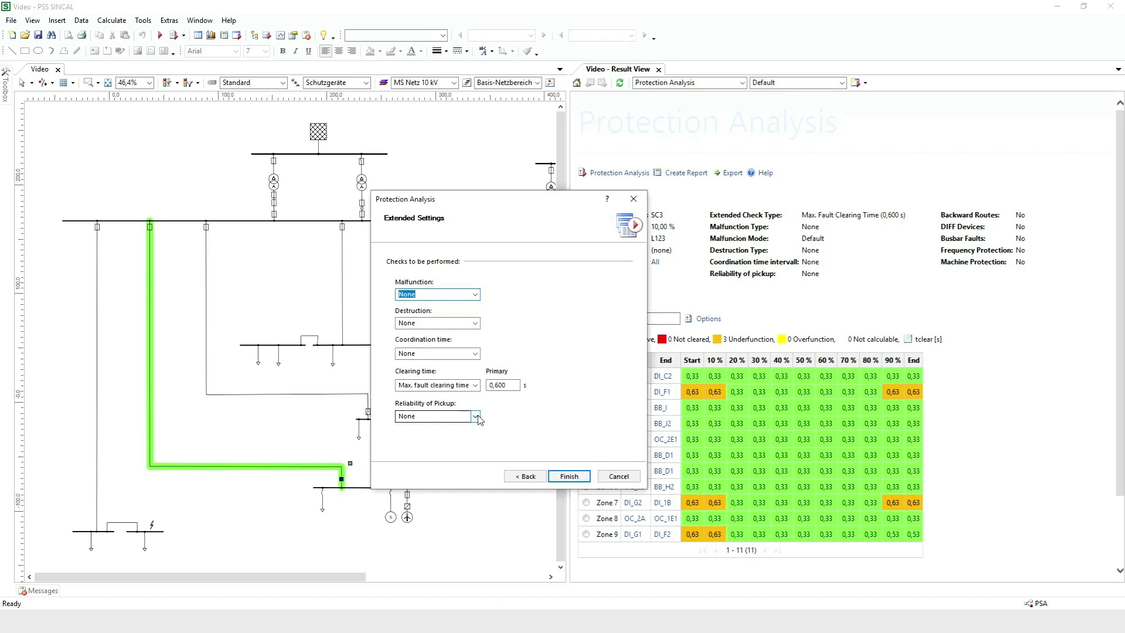
left_click(475, 417)
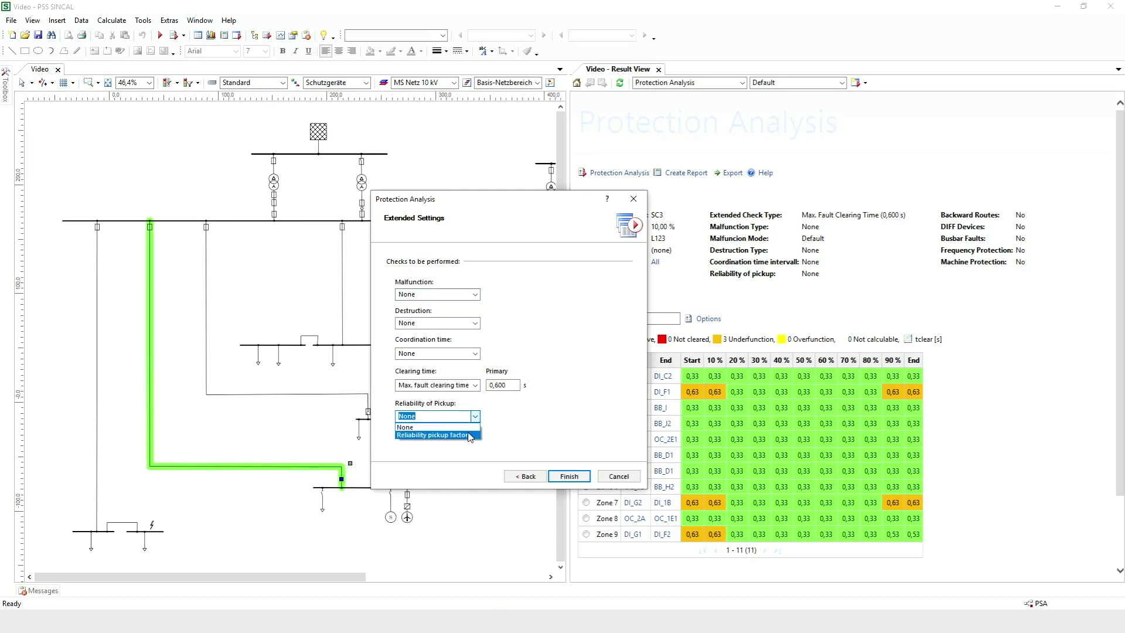
left_click(469, 436)
left_click(486, 416)
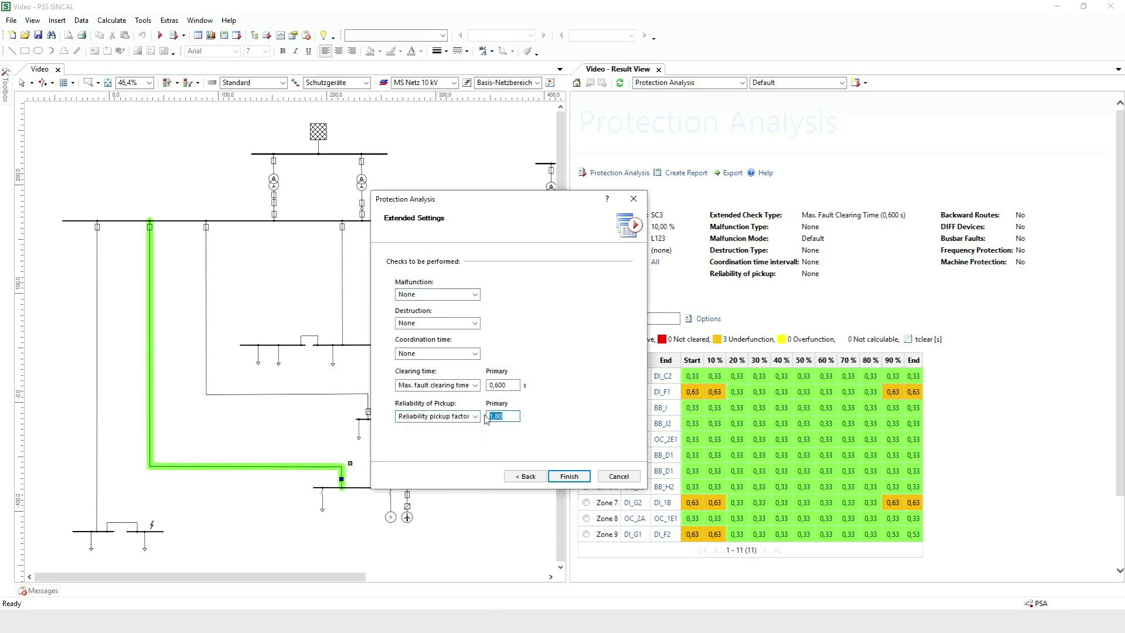
left_click(569, 476)
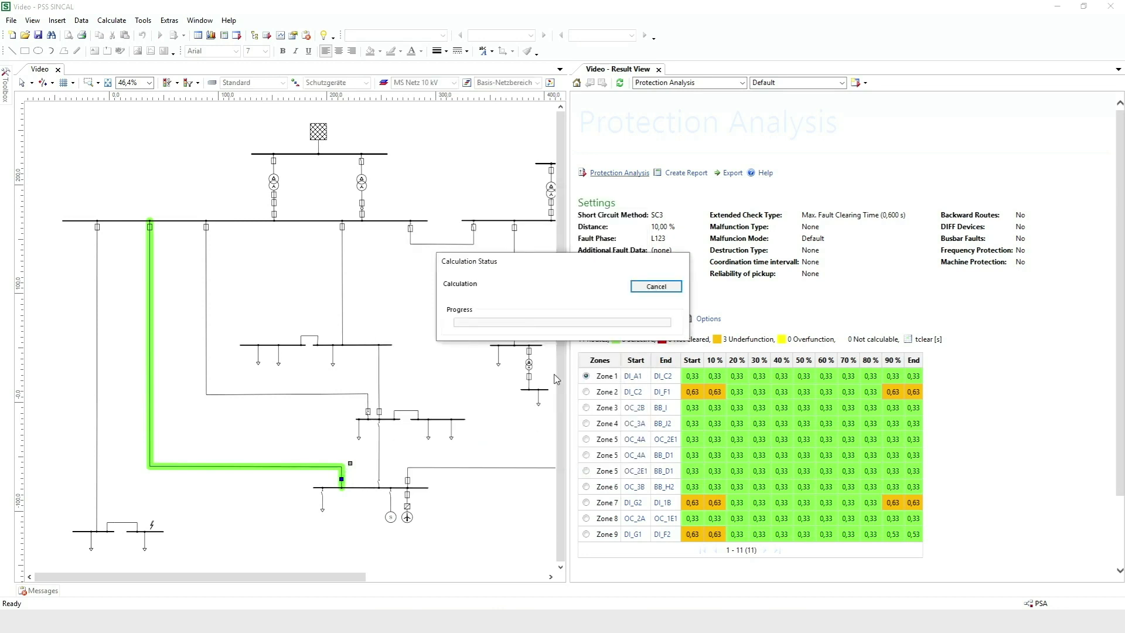
Step: Highlight the Zone 4 route, set the I> phase pickup current of its start device OC_3A to 1.0 A, and rerun the analysis
left_click(586, 425)
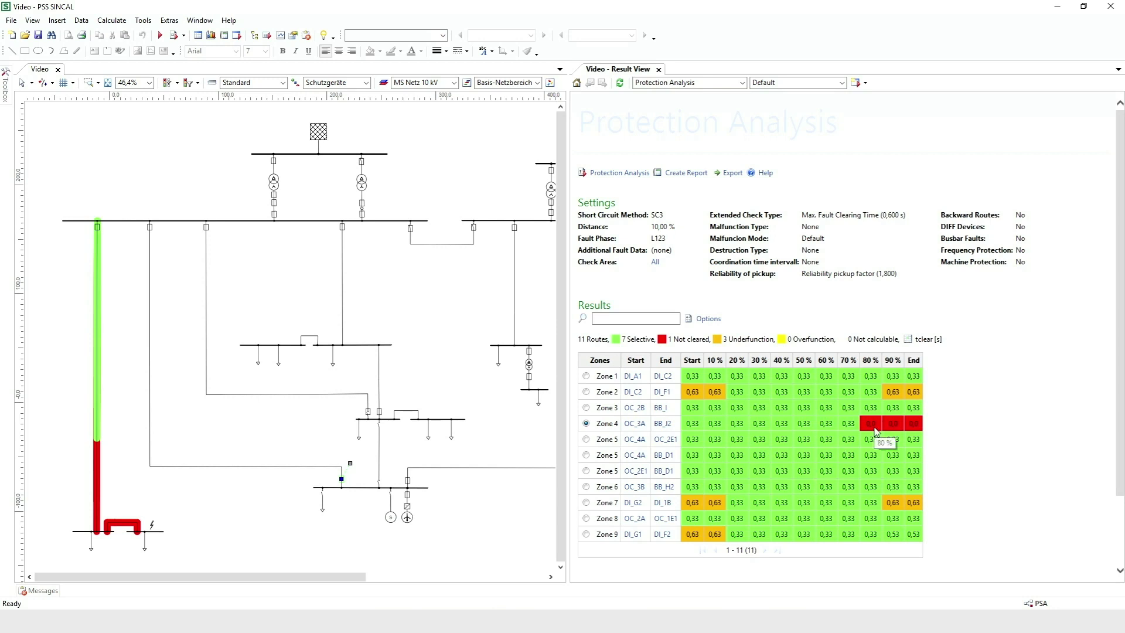
left_click(97, 227)
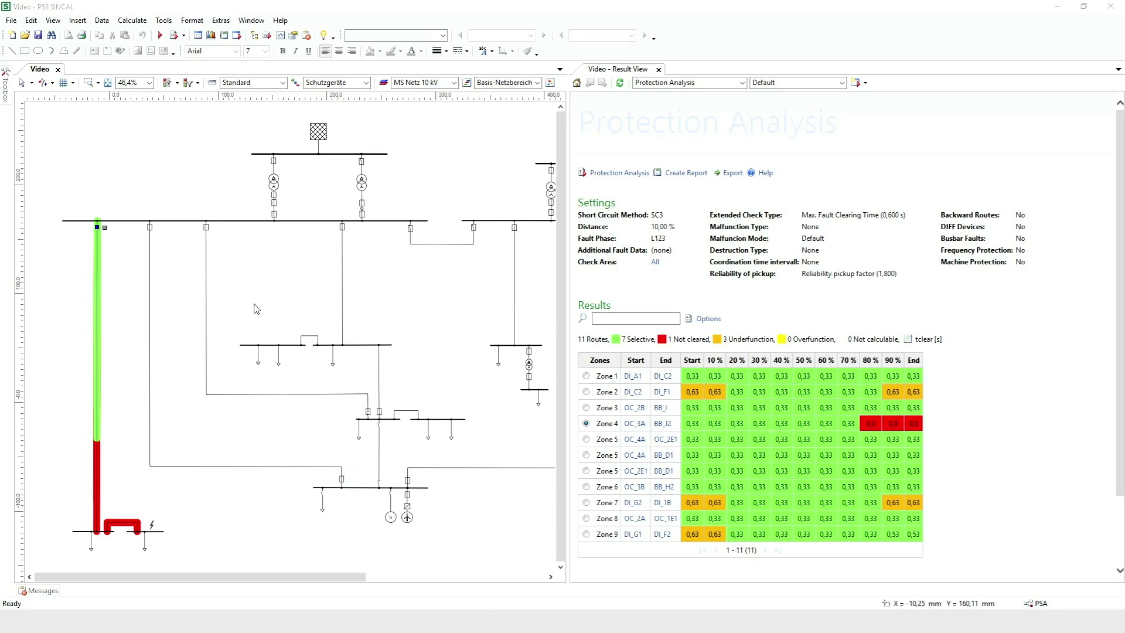
key("Return")
left_click(265, 212)
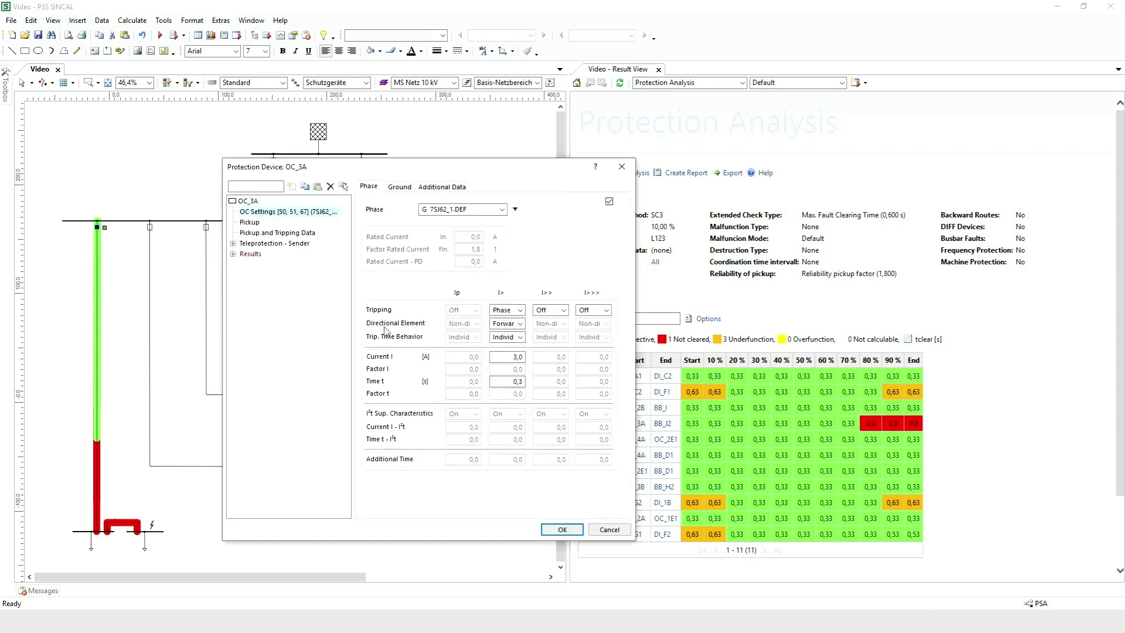
left_click(514, 357)
type("1")
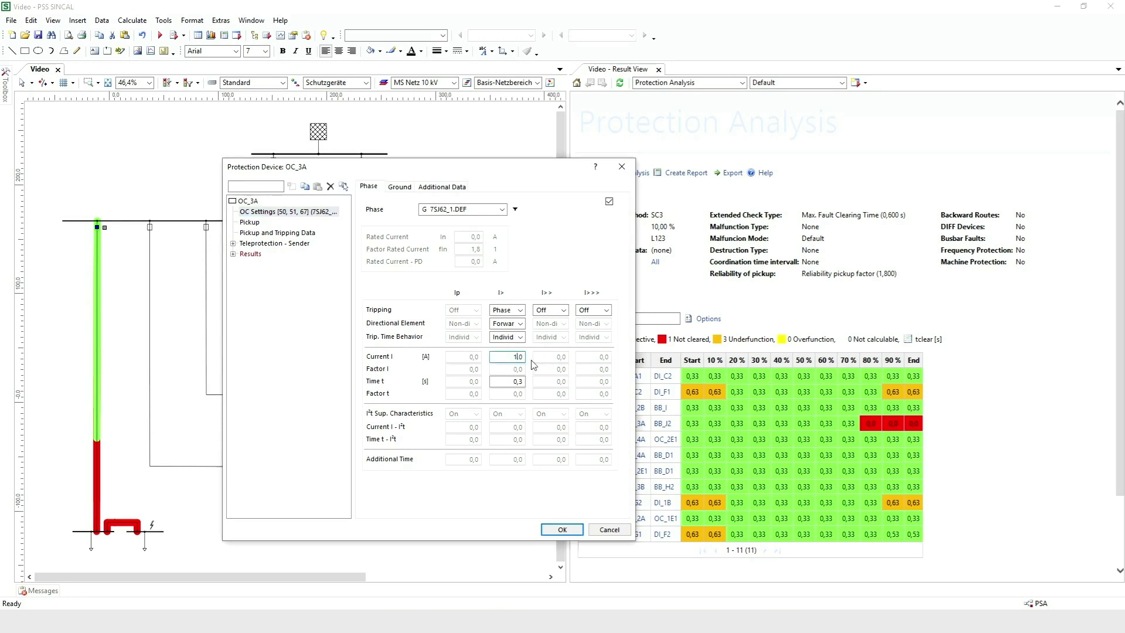
left_click(573, 530)
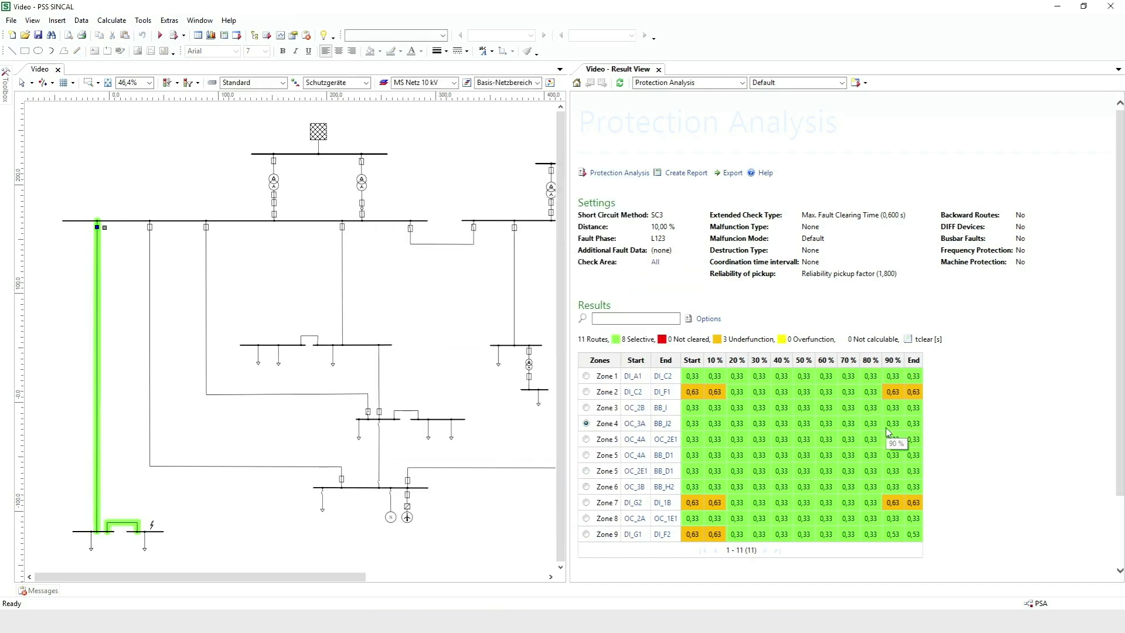
Step: Rerun the protection analysis with the coordination time check set to Grading time at 0.300 s
left_click(643, 174)
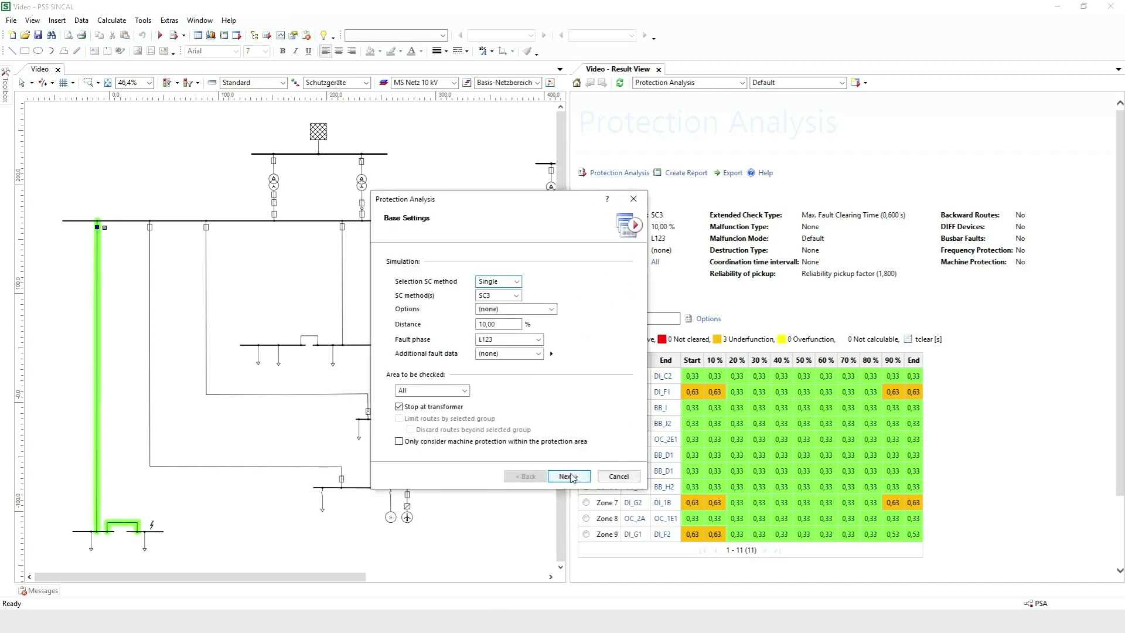
key("Return")
left_click(476, 354)
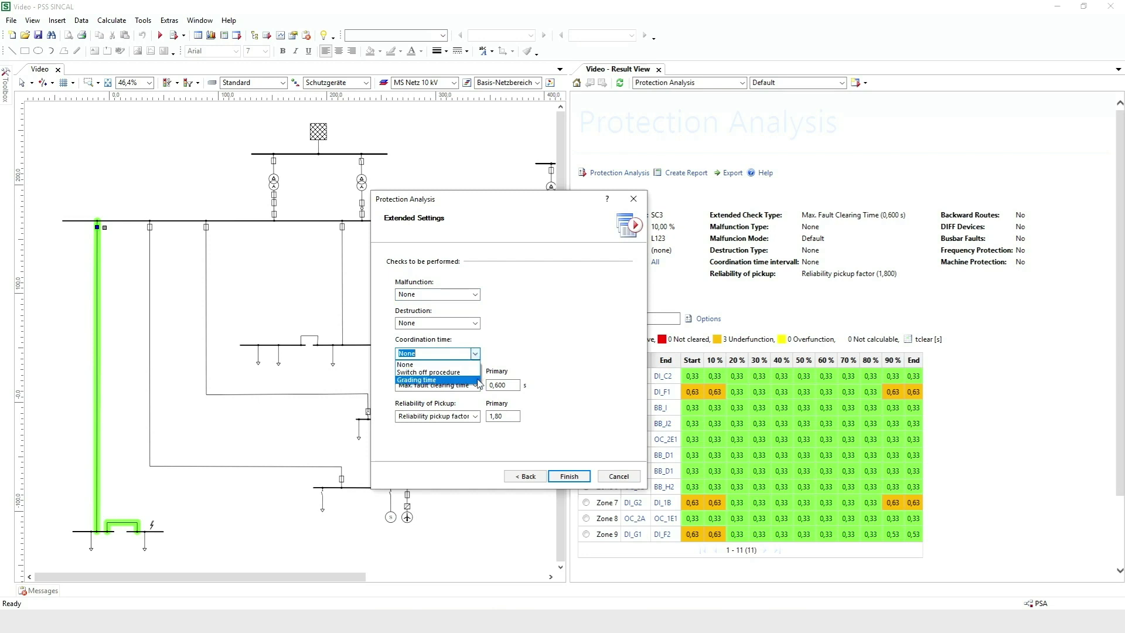
left_click(477, 379)
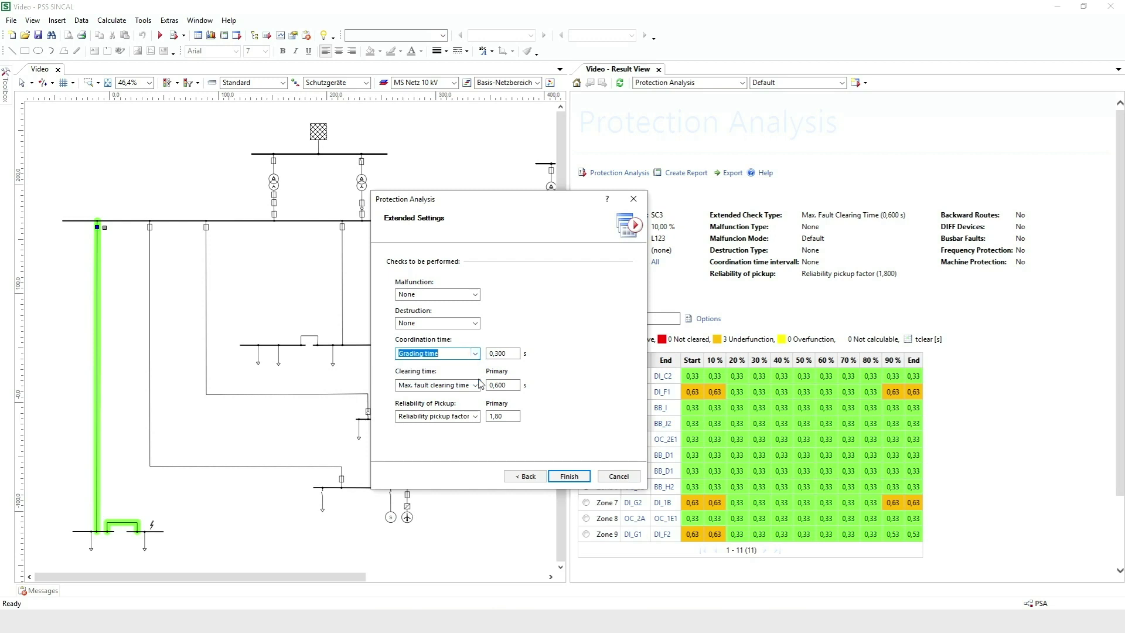
left_click_drag(517, 354, 488, 354)
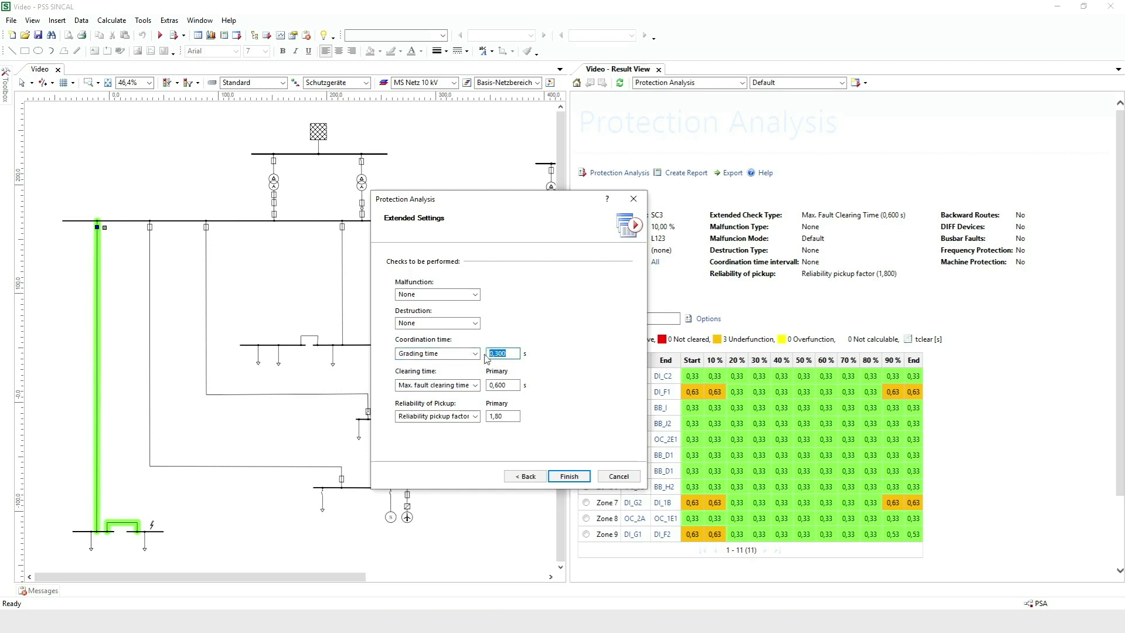
left_click(582, 477)
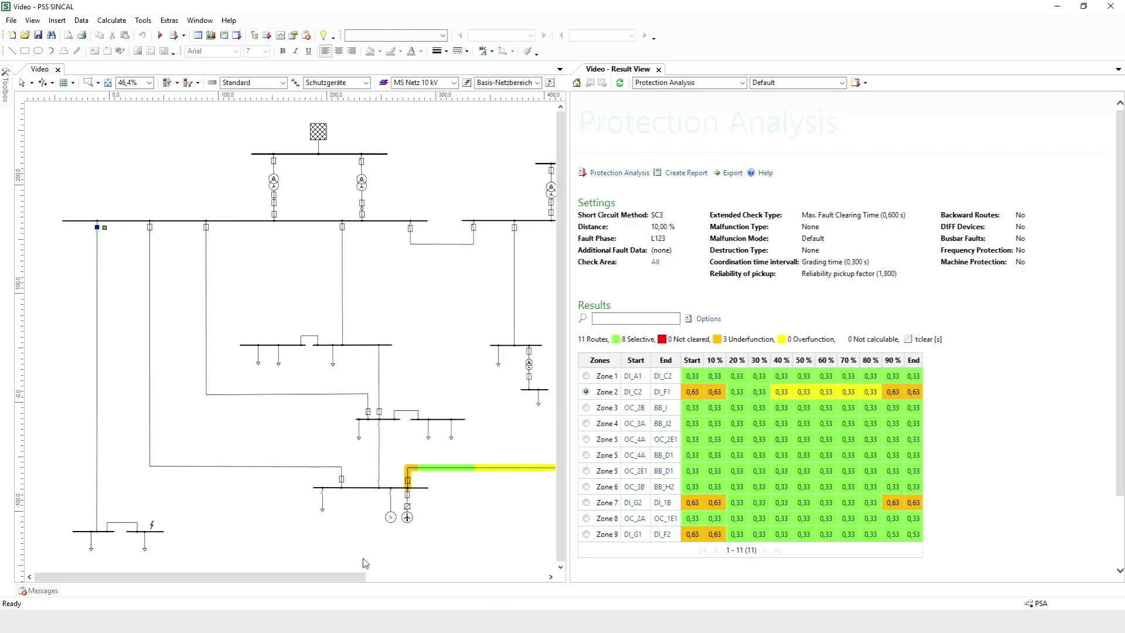
Step: Calculate the fault at the 40 % position of the Zone 2 route and show its protection results in the network diagram
left_click_drag(358, 577, 510, 582)
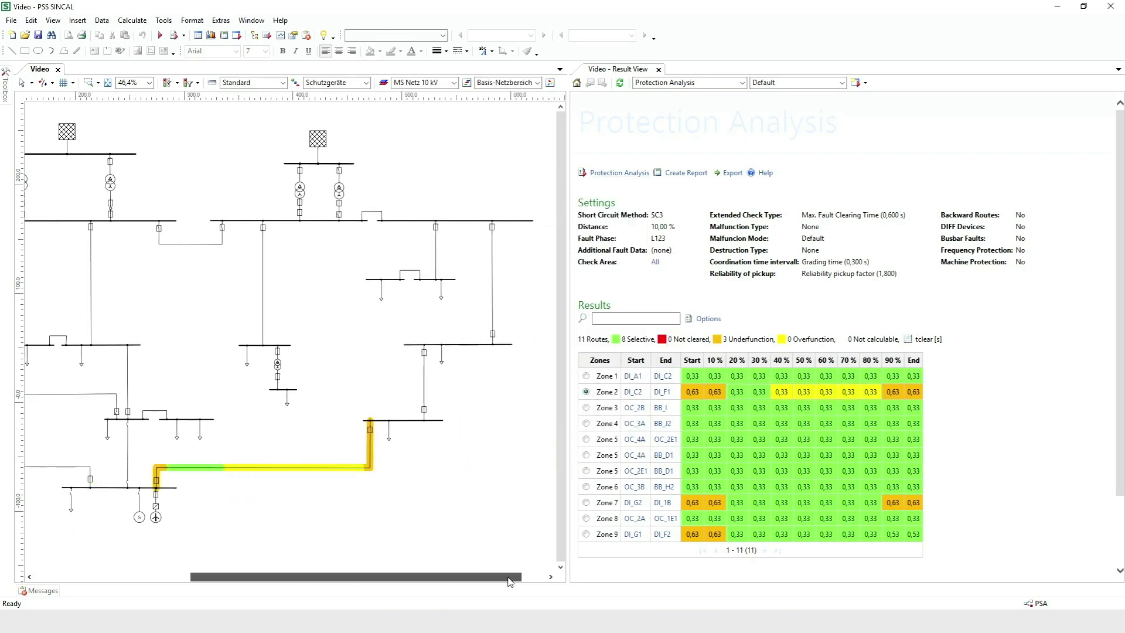
right_click(789, 394)
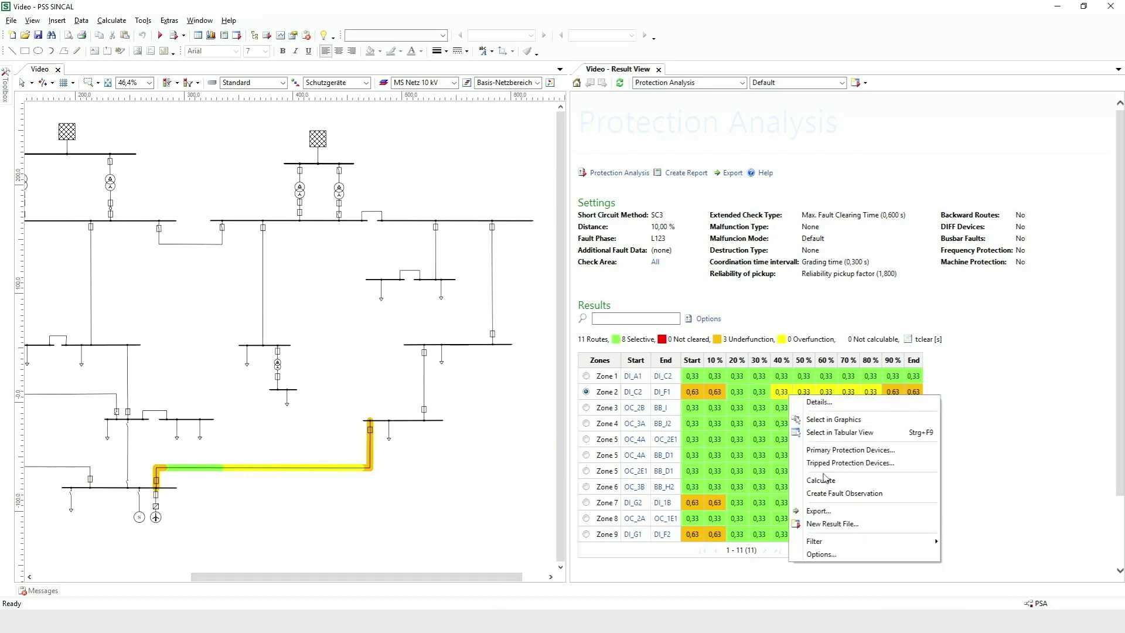
left_click(820, 480)
left_click_drag(412, 580, 447, 581)
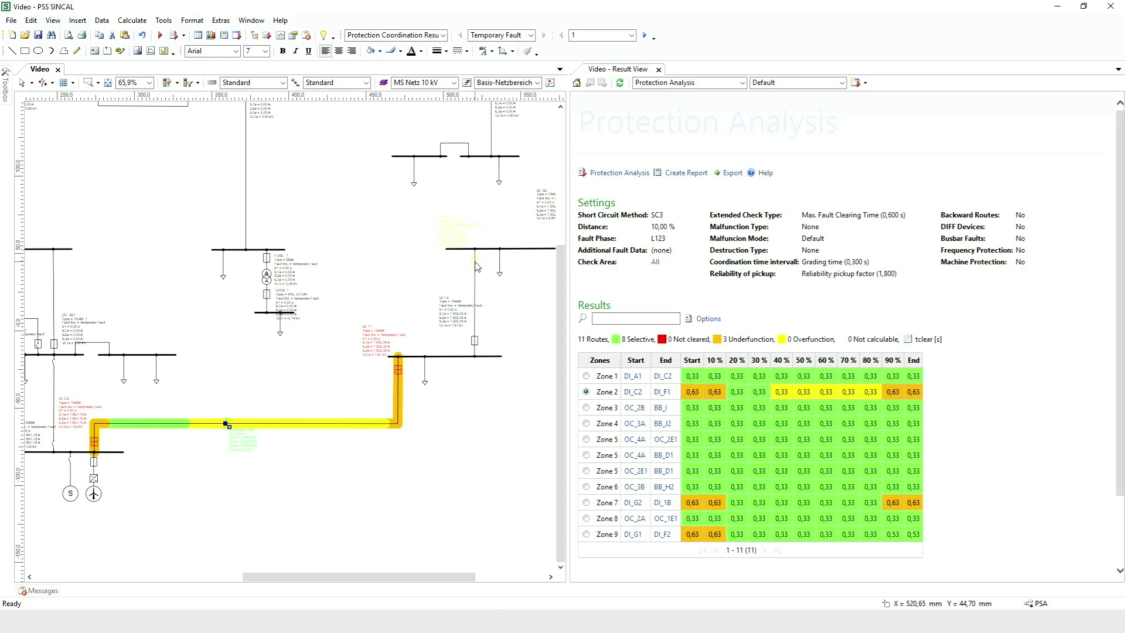
Step: Compare the tripping times of devices DI_G1 and DI_F1 in the diagram for the fault on the Zone 2 route
scroll(476, 267, "up", 3)
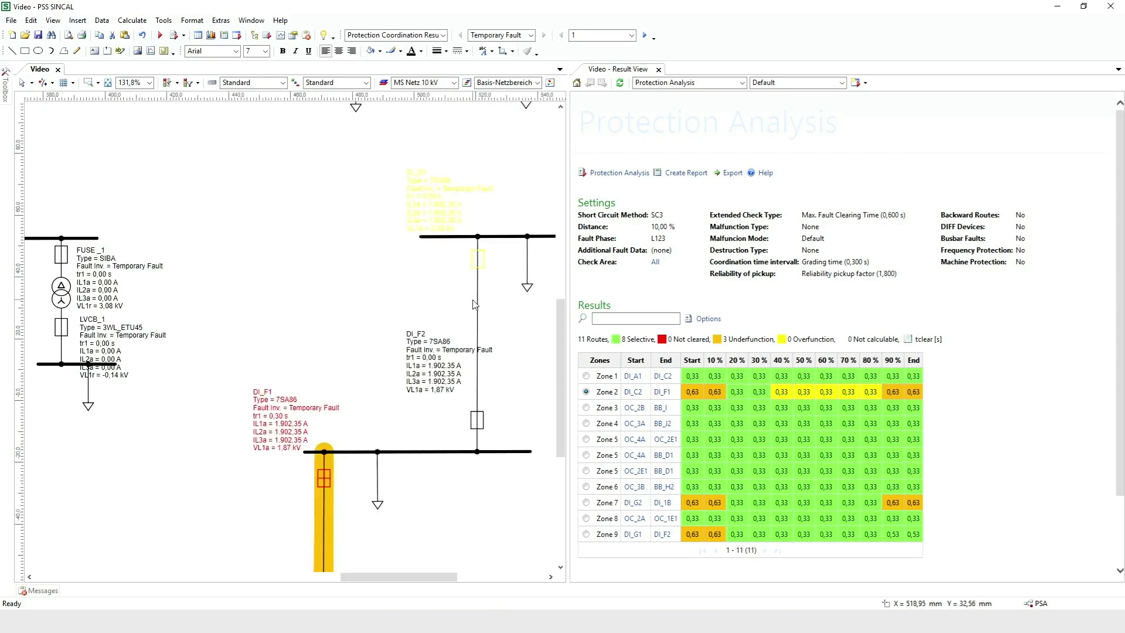
left_click(478, 259)
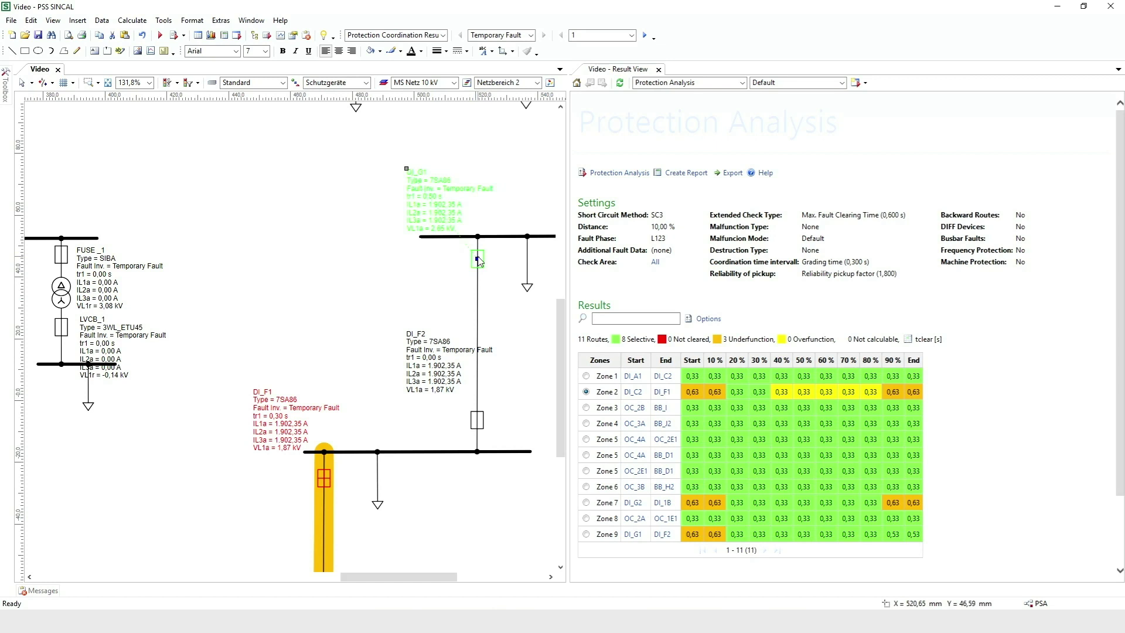
left_click(325, 478)
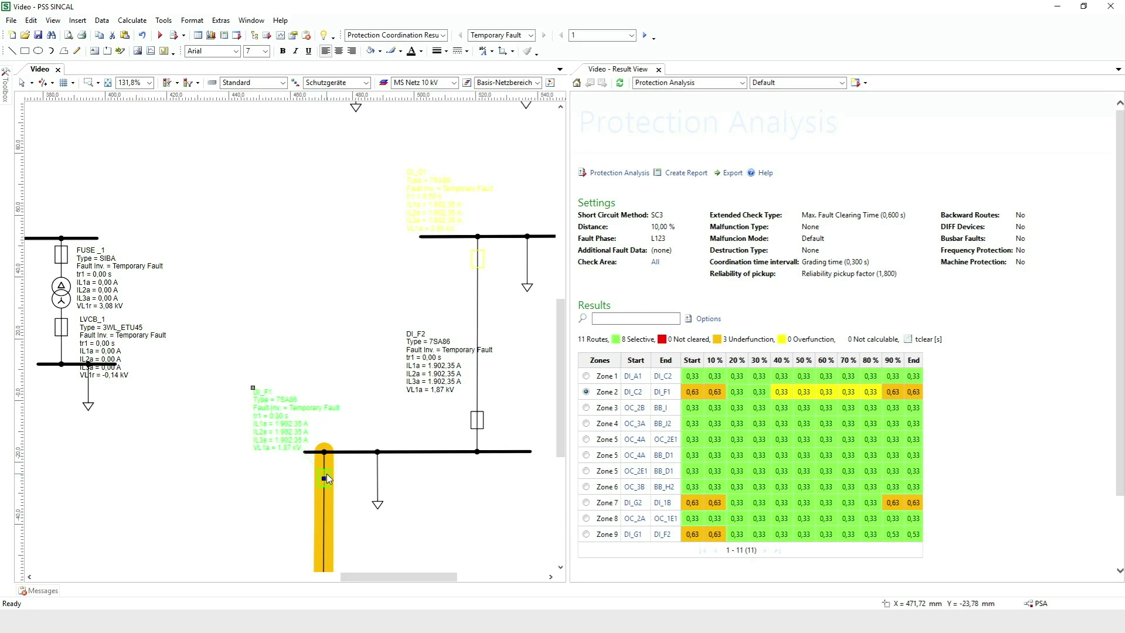
Step: Correct the settings of protection device DI_G1, rerun the protection analysis and check the Zone 2 results
double_click(473, 264)
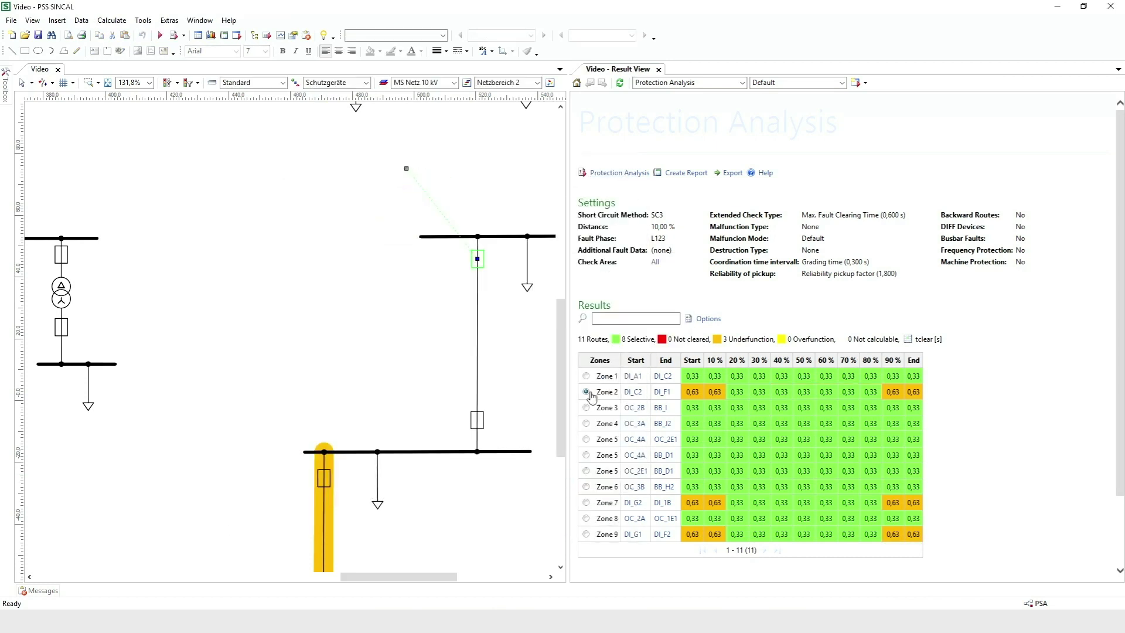
left_click(586, 392)
Step: Rerun the protection analysis with the malfunction check set to Device in Default mode, using backup limits of 2,000 s clearing time and 1,50 pickup factor
left_click(618, 173)
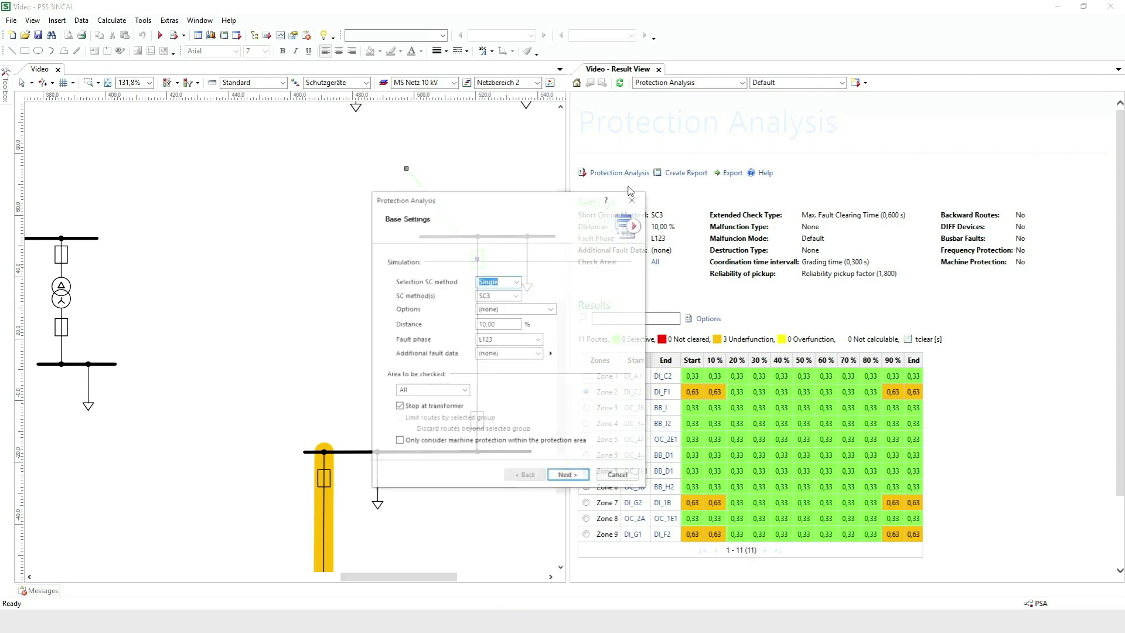
left_click(569, 476)
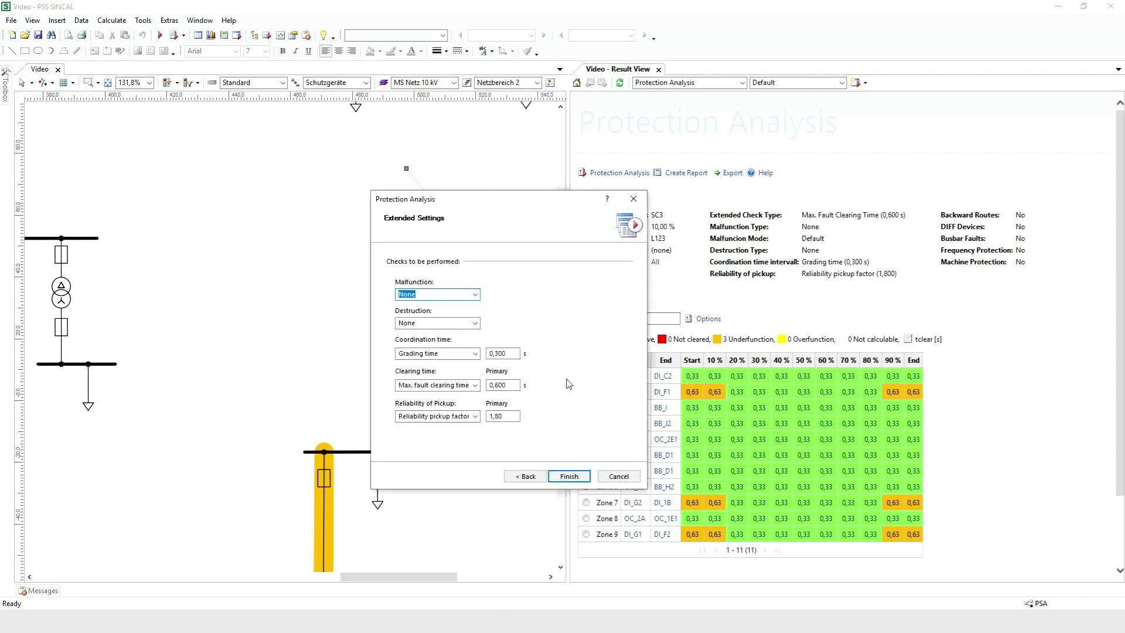
left_click(475, 295)
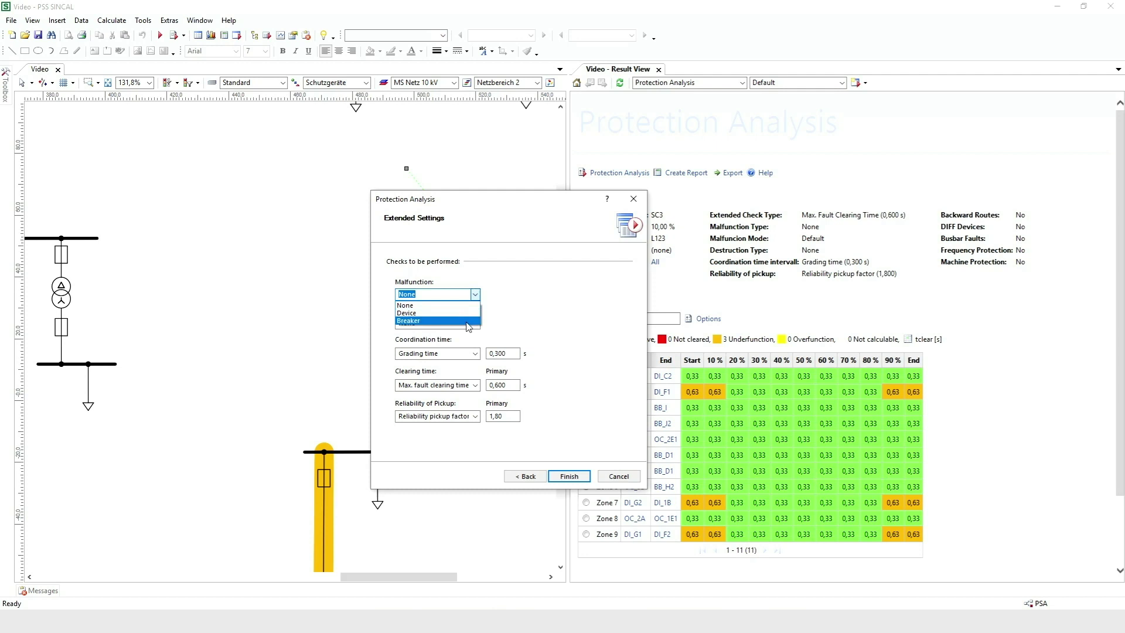
left_click(468, 314)
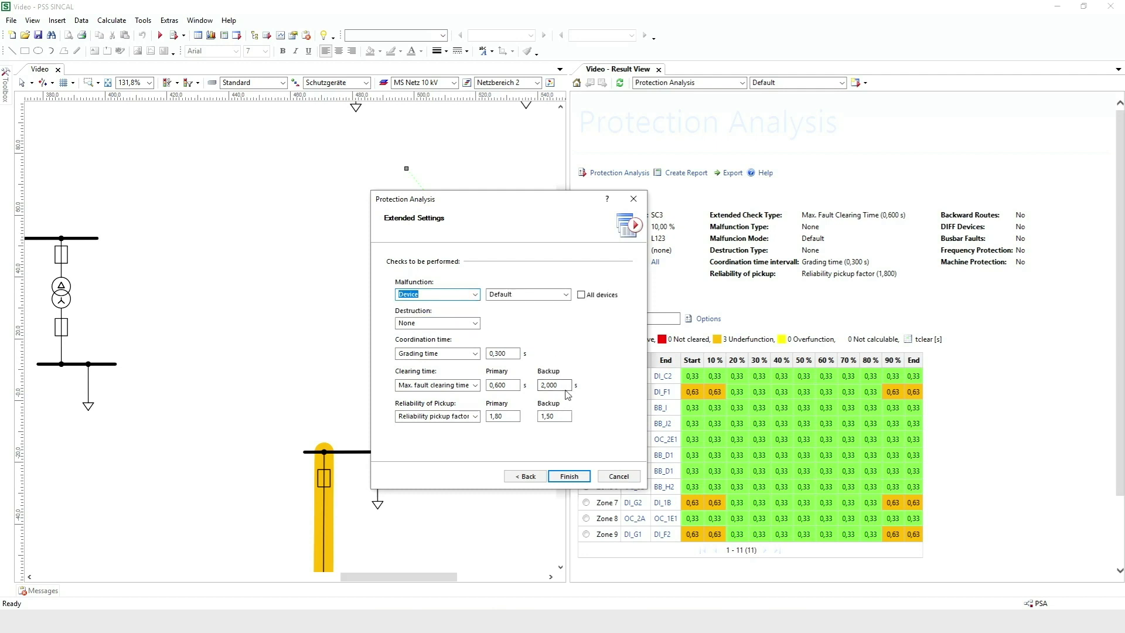
left_click_drag(570, 385, 541, 416)
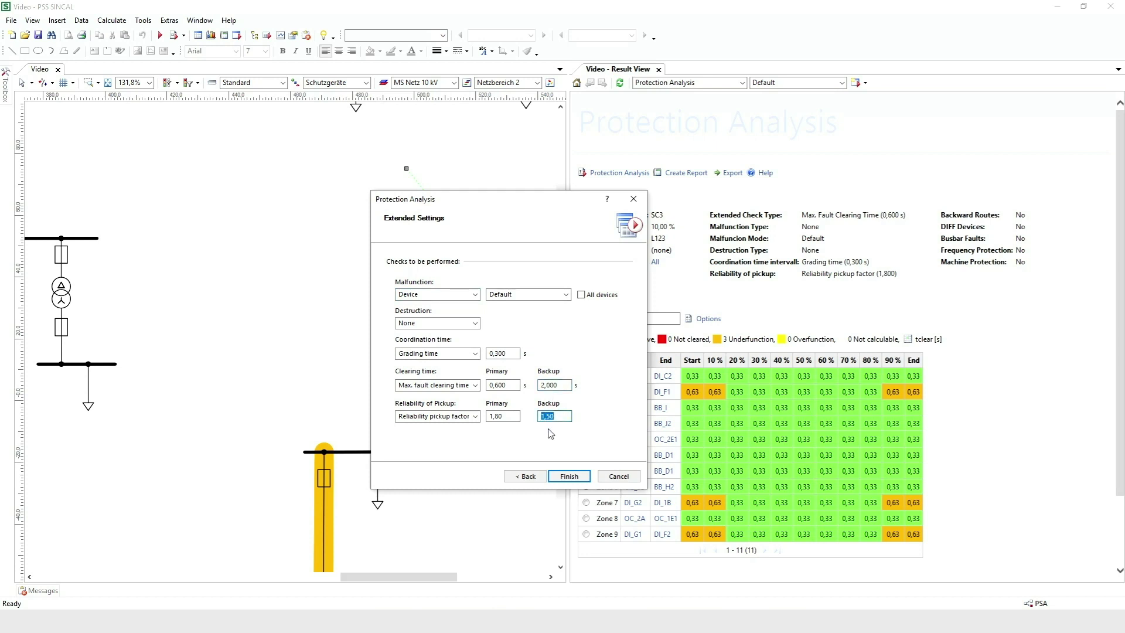
left_click(568, 475)
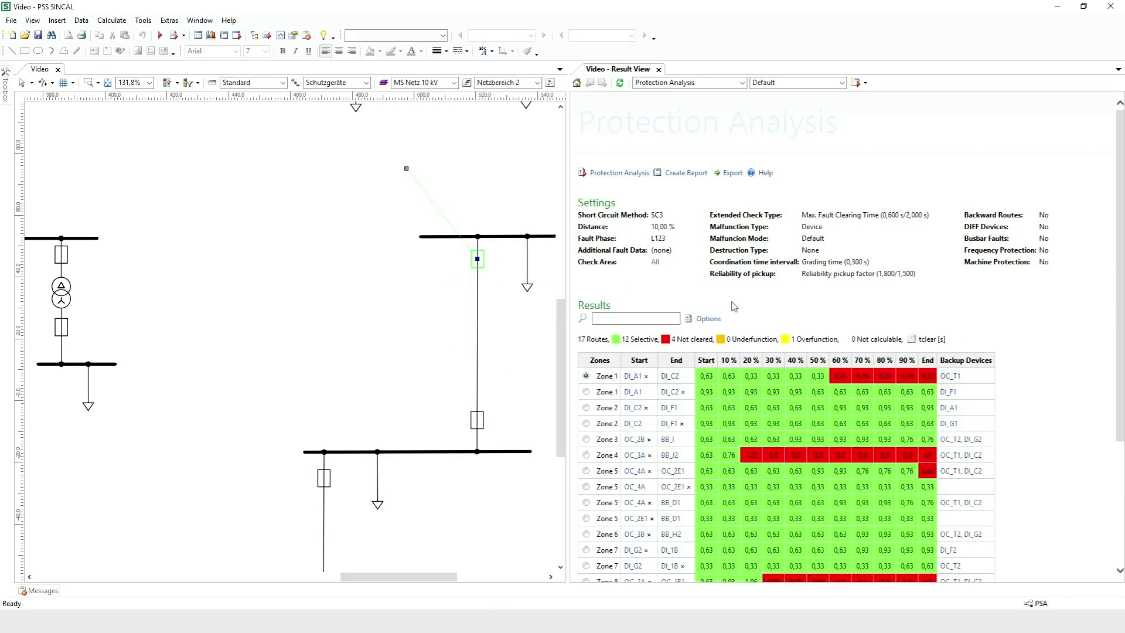
Step: Calculate the fault at the 60 % position of the Zone 1 route from DI_A1 to DI_C2 and inspect the device results in the diagram
left_click_drag(444, 578, 198, 582)
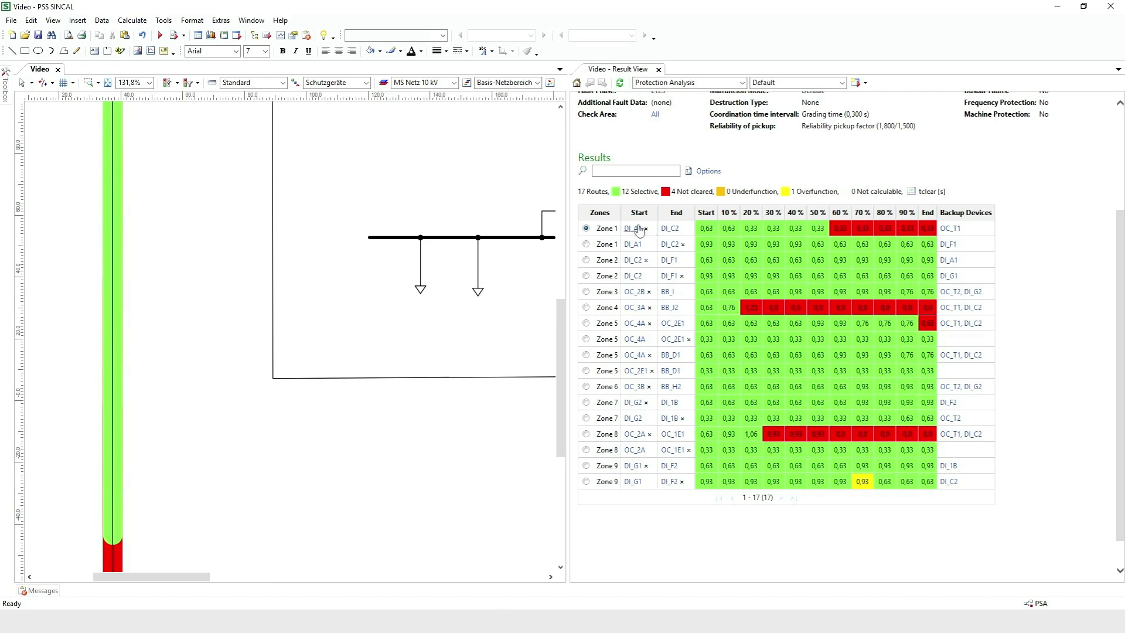
scroll(320, 253, "down", 3)
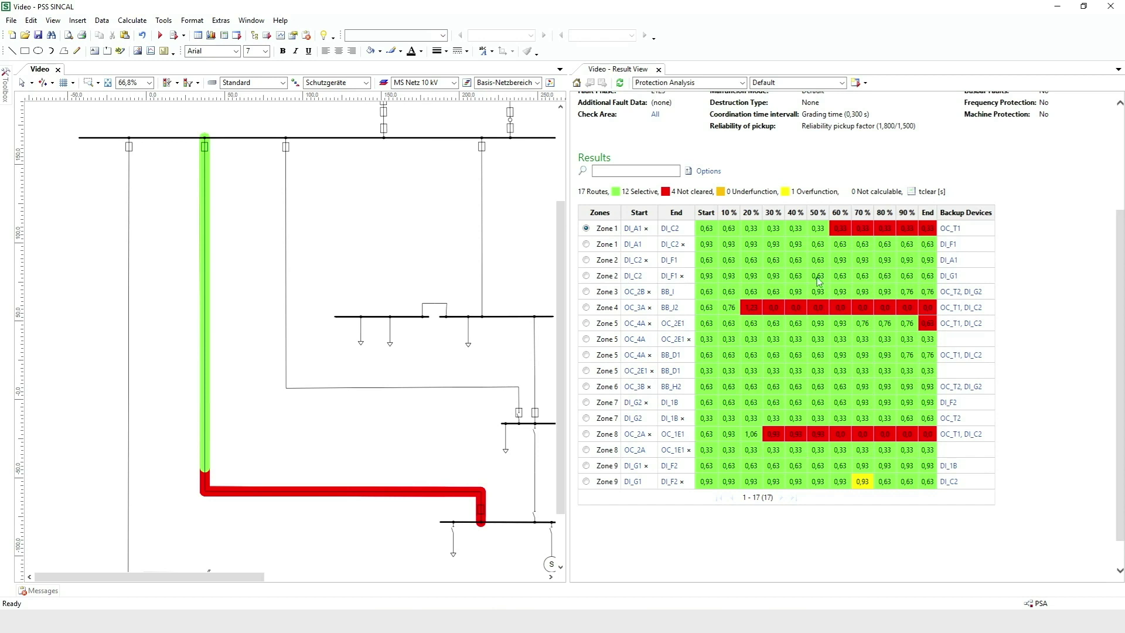
right_click(840, 228)
left_click(882, 325)
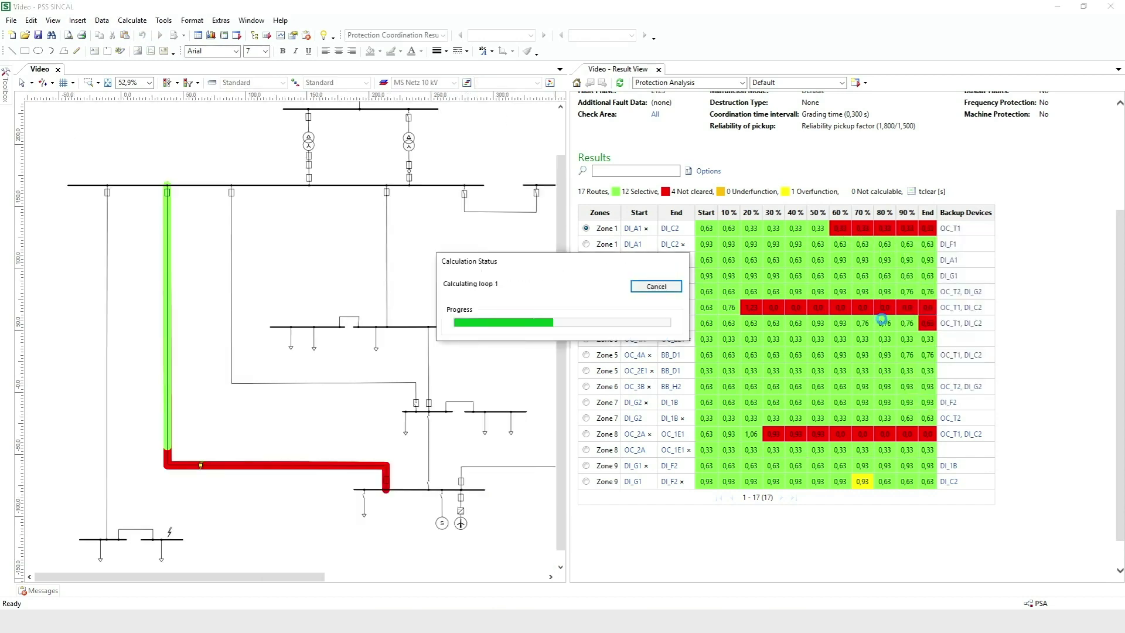
scroll(167, 187, "up", 2)
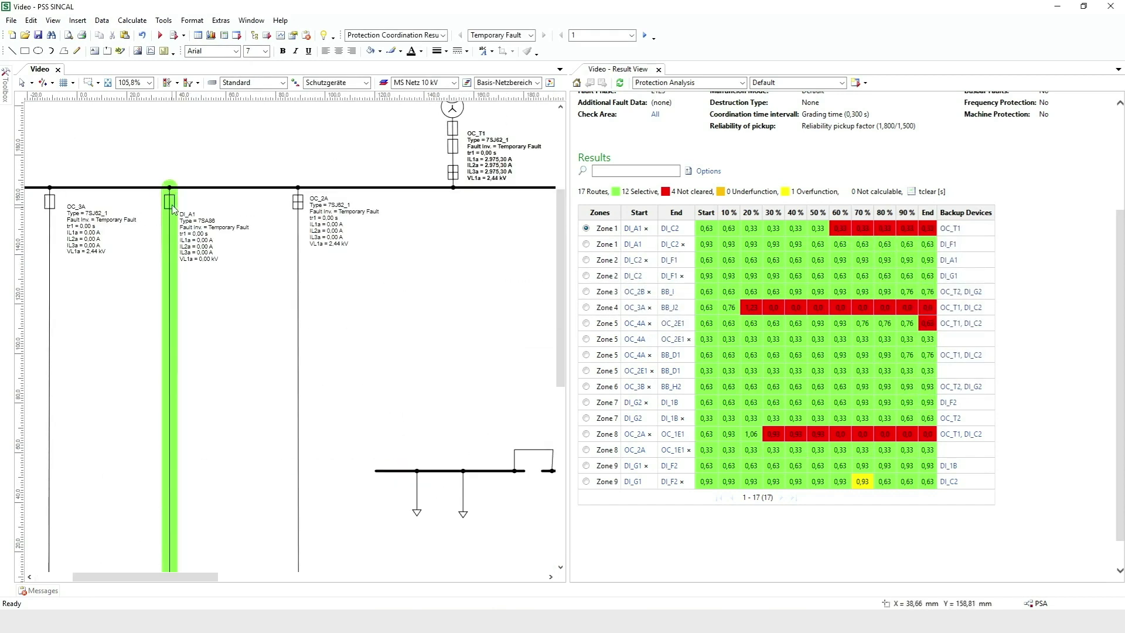
Step: Set the I> phase current of transformer protection device OC_T1 to 1,0 A and rerun the protection analysis
scroll(202, 231, "up", 1)
left_click(452, 244)
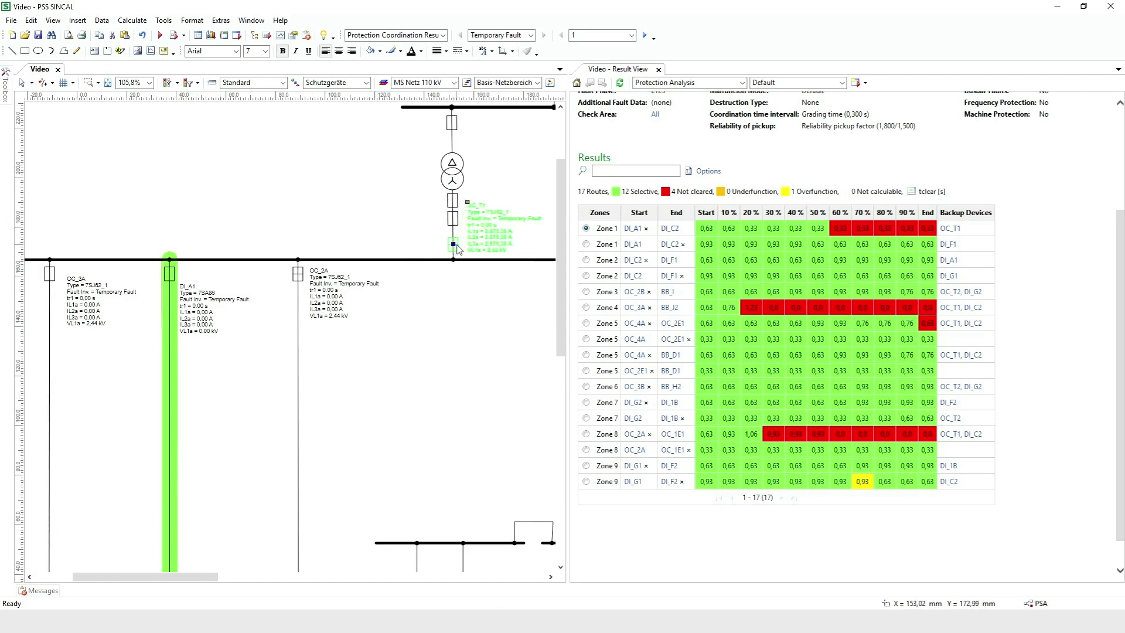
double_click(458, 245)
left_click(280, 212)
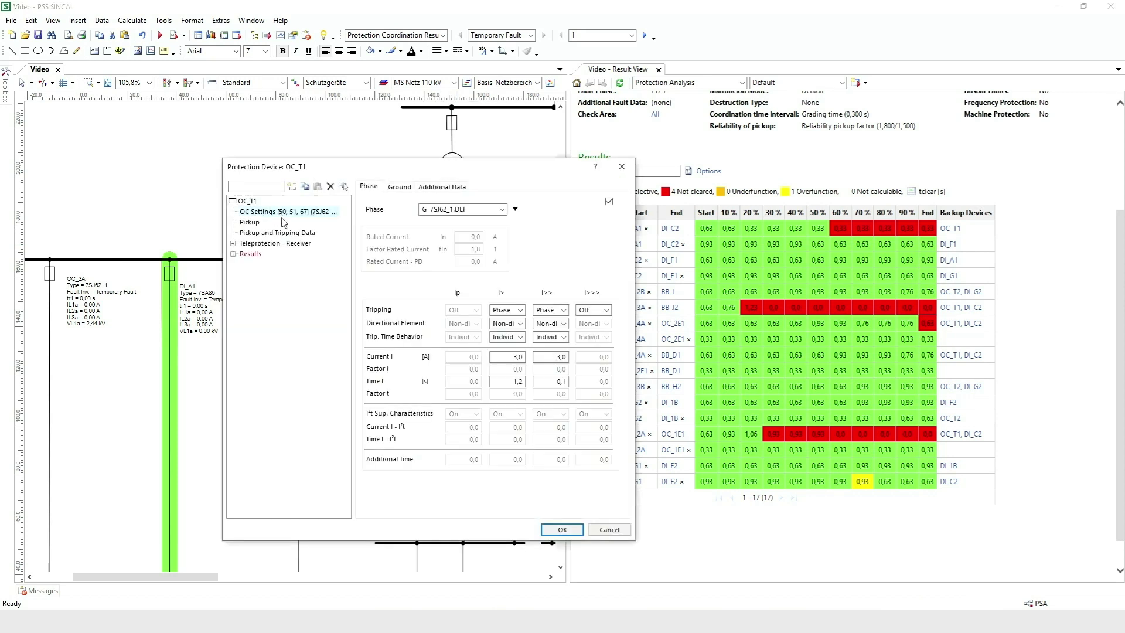
double_click(518, 357)
type("1,0")
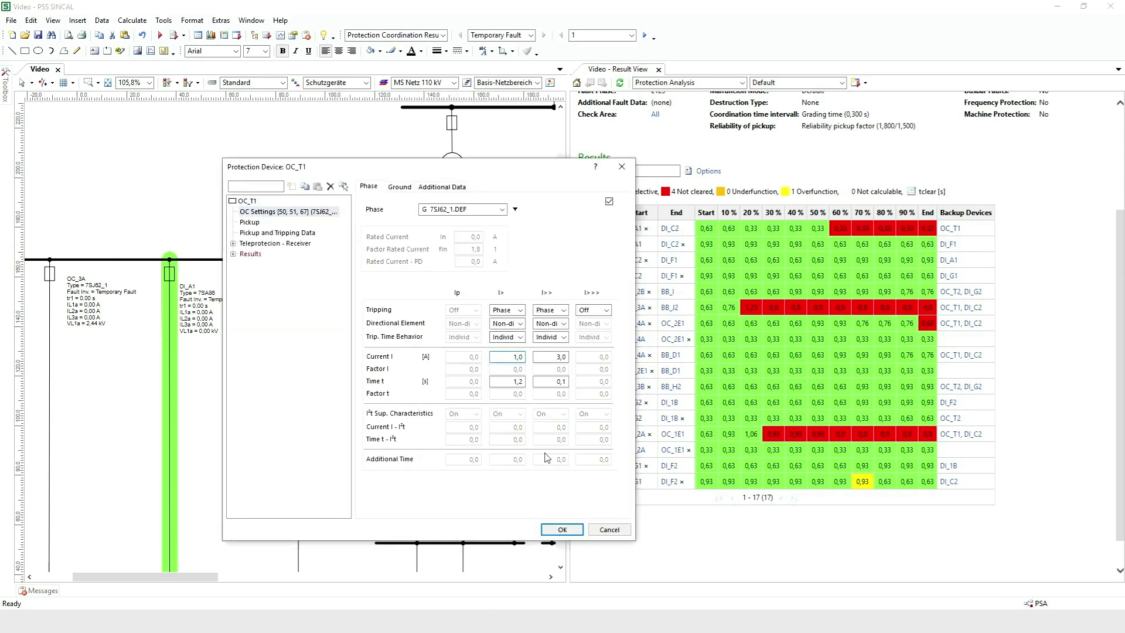
left_click(562, 529)
scroll(583, 206, "up", 2)
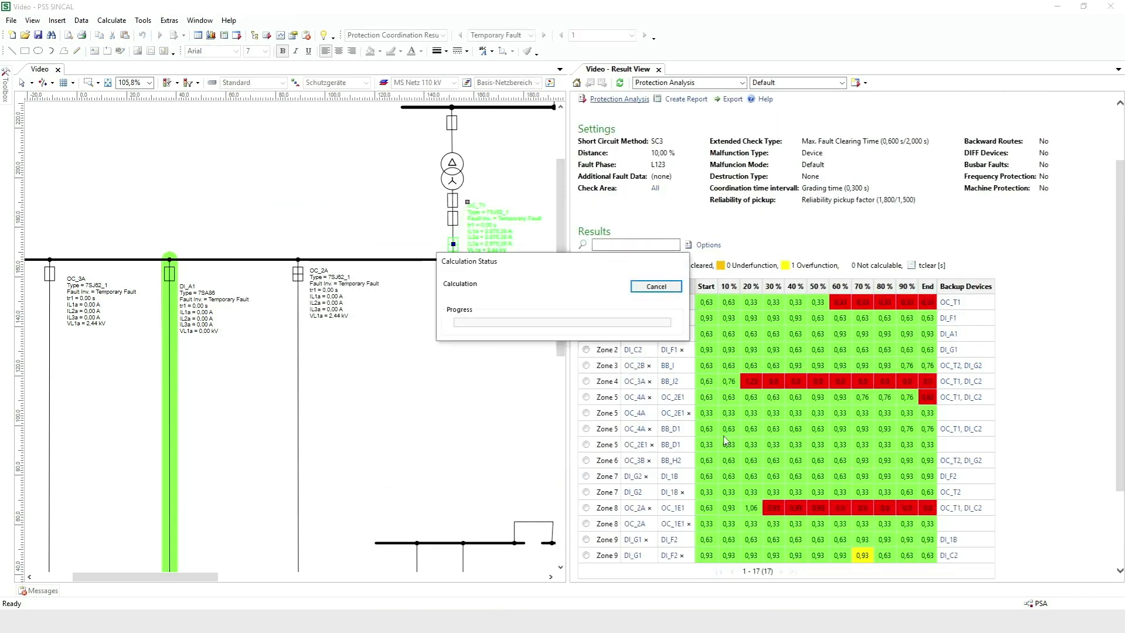
Step: Copy protection device OC_3A at the start of the Zone 4 route, paste it onto the same line and name the copy OC_3A_B
left_click(426, 387)
scroll(229, 324, "down", 3)
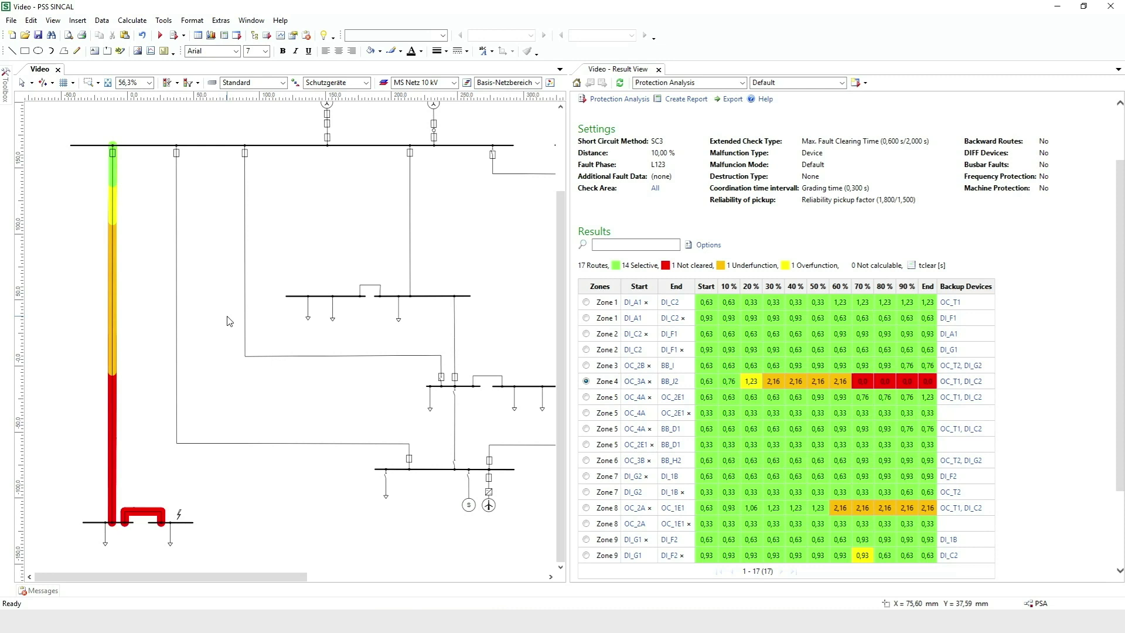
left_click(113, 154)
right_click(113, 154)
key("Escape")
left_click(113, 167)
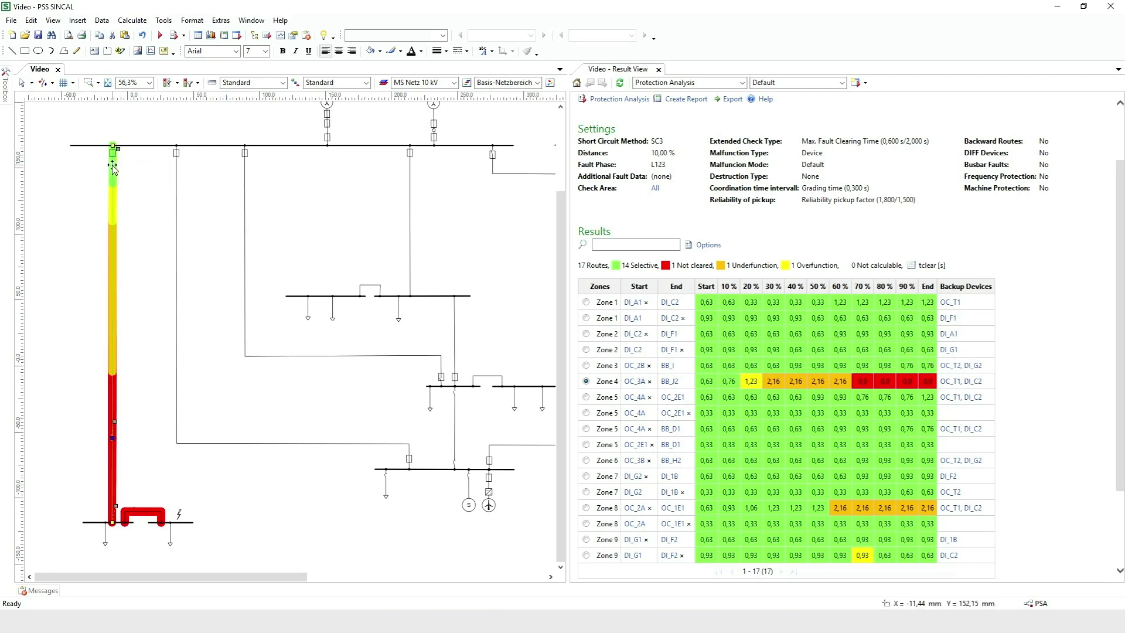
right_click(113, 168)
left_click(113, 166)
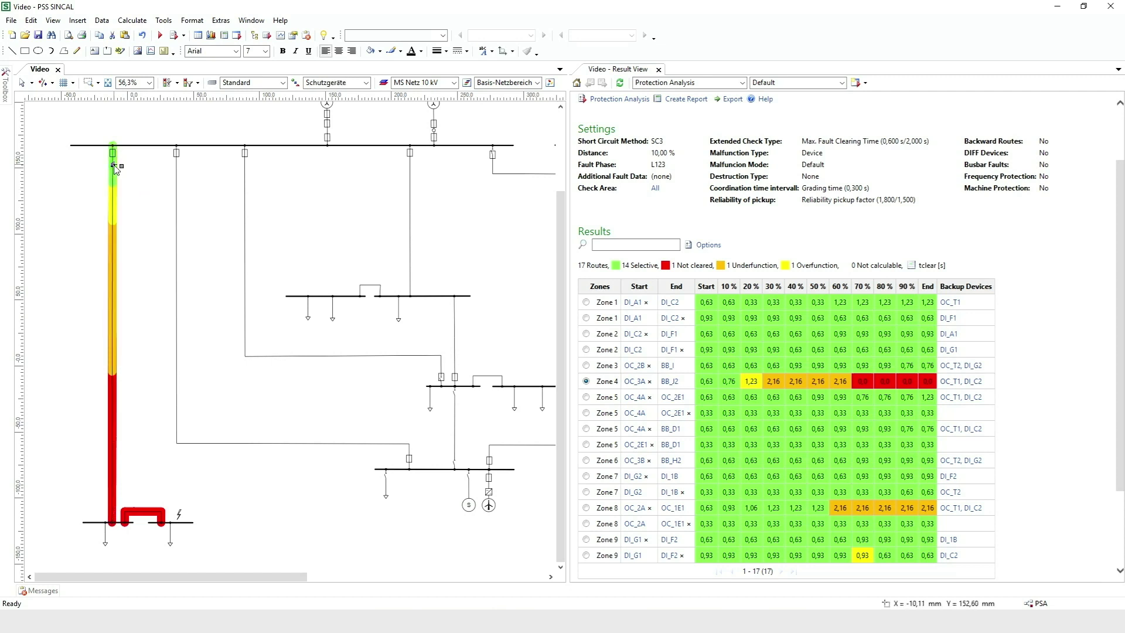
double_click(113, 166)
left_click(248, 200)
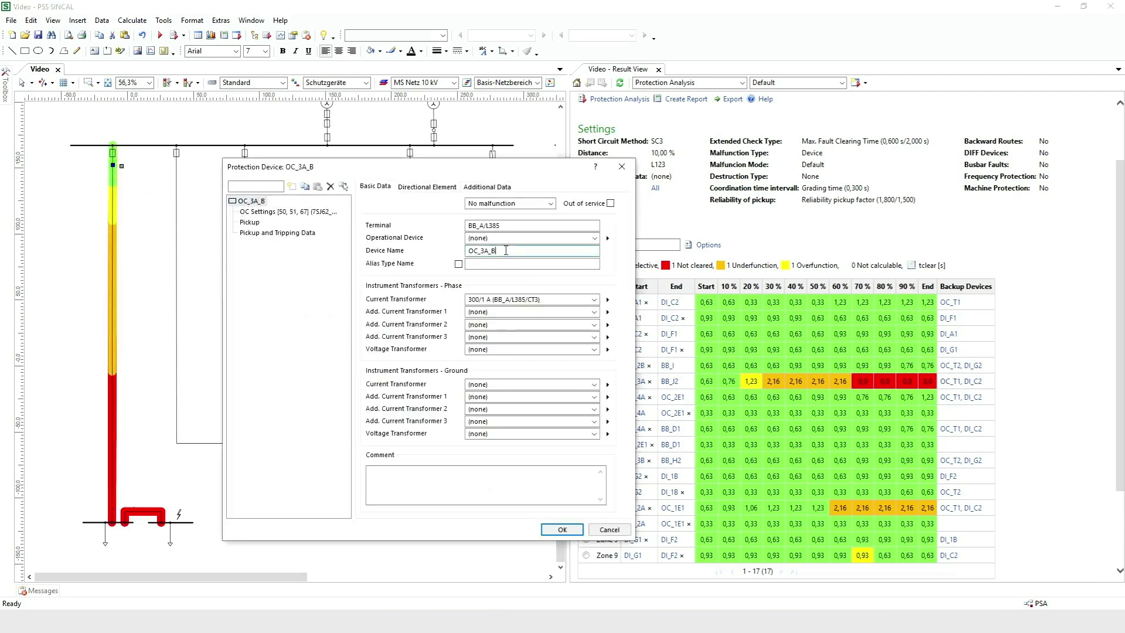
left_click(562, 529)
Step: Rerun the protection analysis and highlight the Zone 4 route from OC_3A to BB_J2 in the network diagram
left_click(619, 98)
left_click(575, 475)
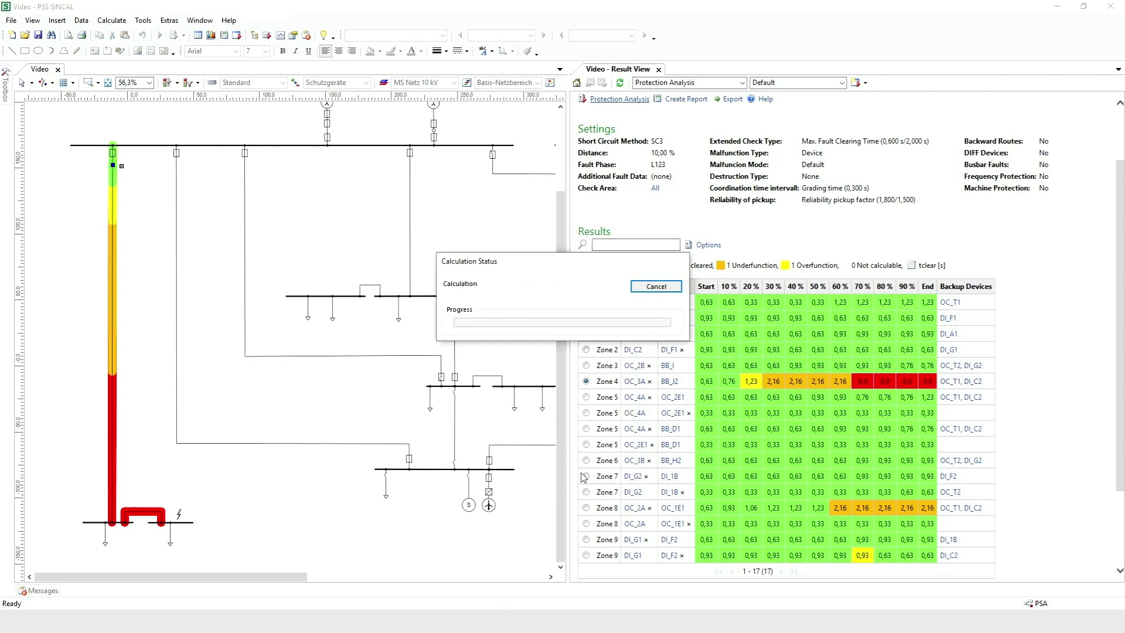
left_click(586, 381)
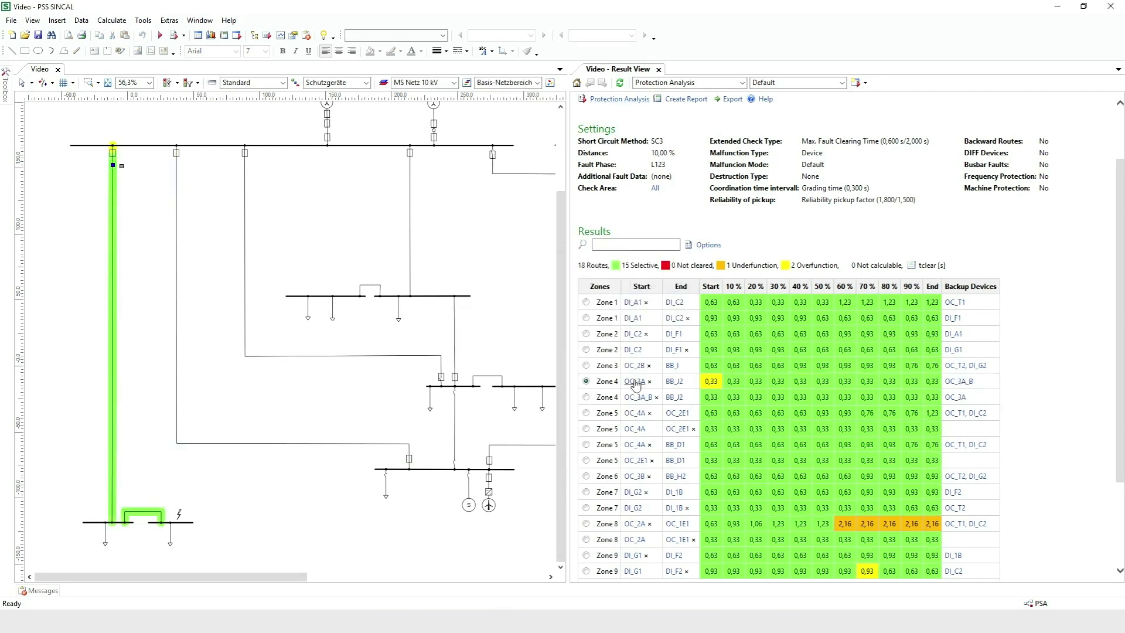